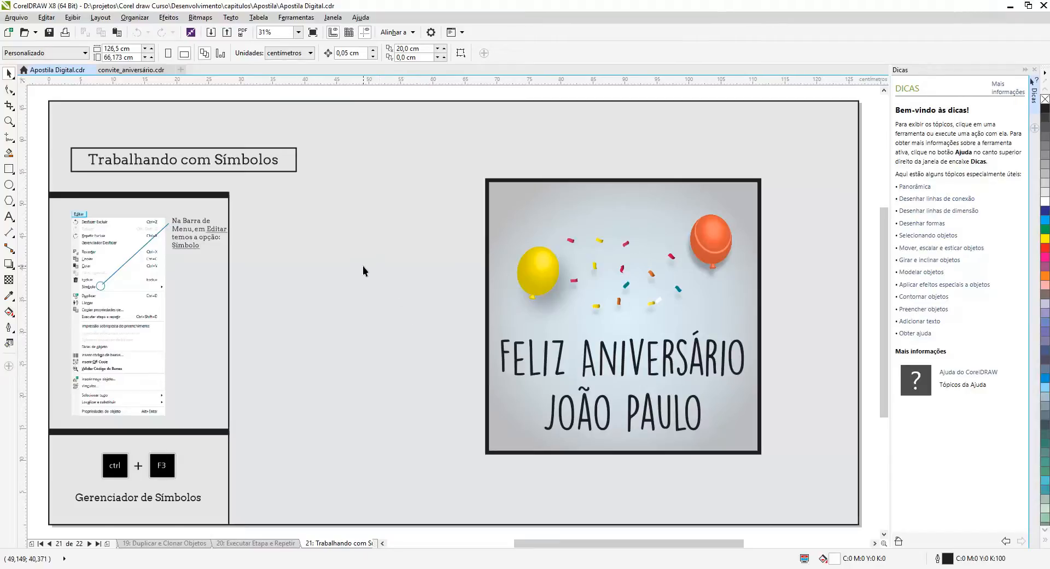
Open the Symbol Manager for the document and undo the last action.
left_click(47, 18)
mouse_move(92, 147)
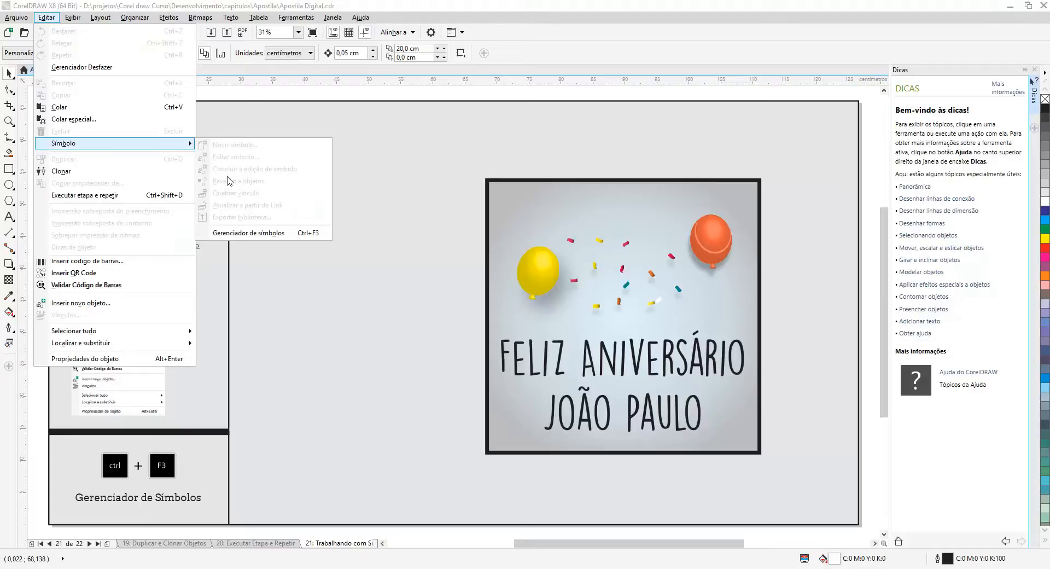
left_click(287, 235)
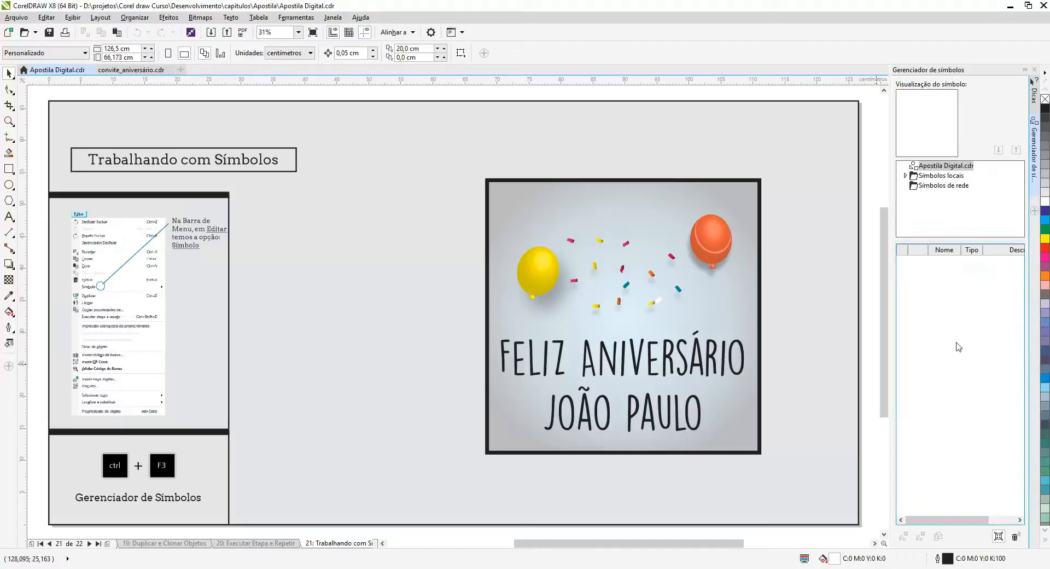
key("ctrl+z")
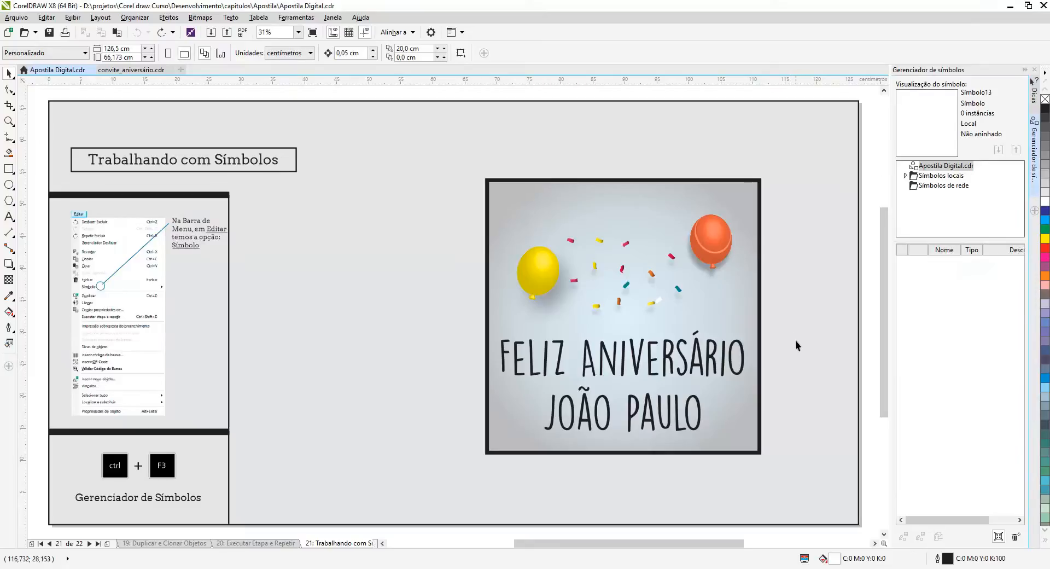
Add the orange balloon and the yellow balloon from the birthday card to the Symbol Manager as two separate symbols.
left_click(717, 238)
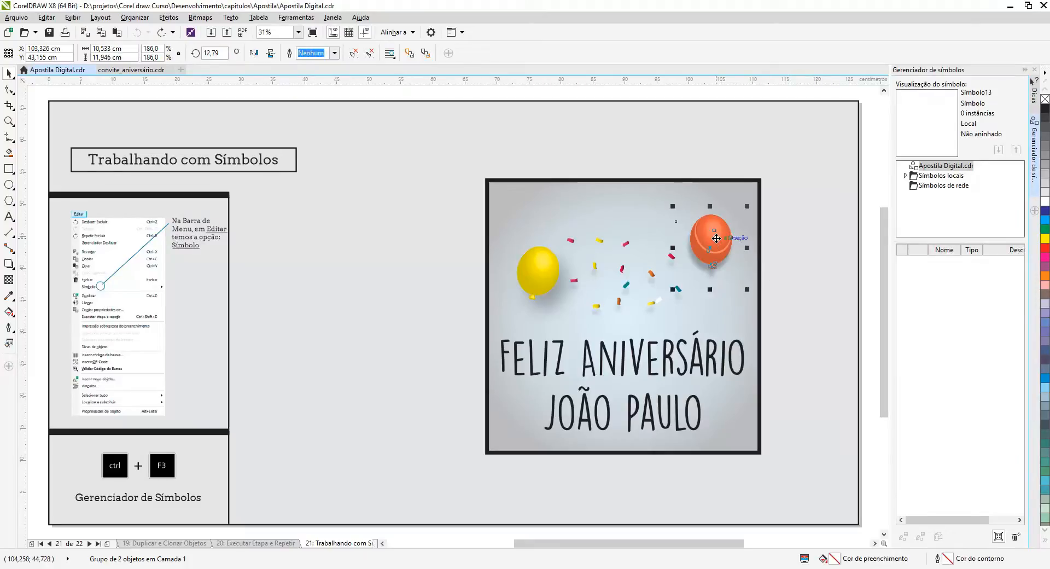
left_click_drag(717, 238, 934, 292)
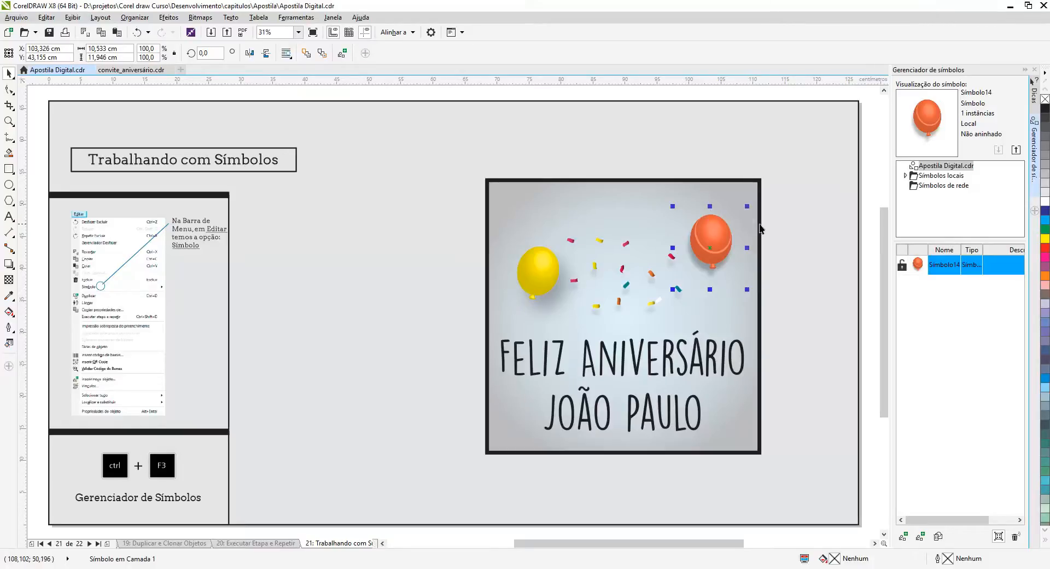
left_click(537, 264)
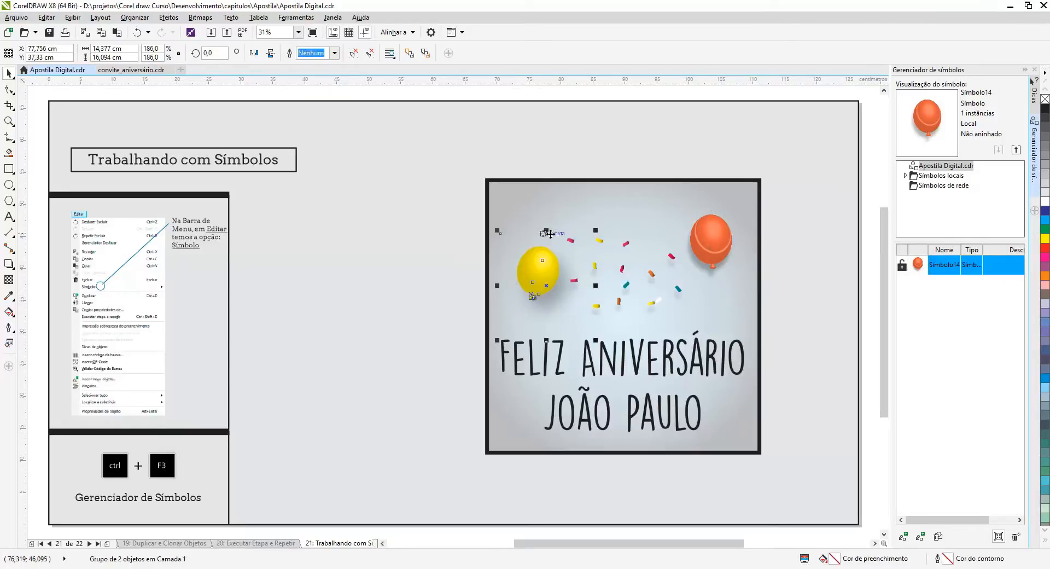
left_click(706, 227)
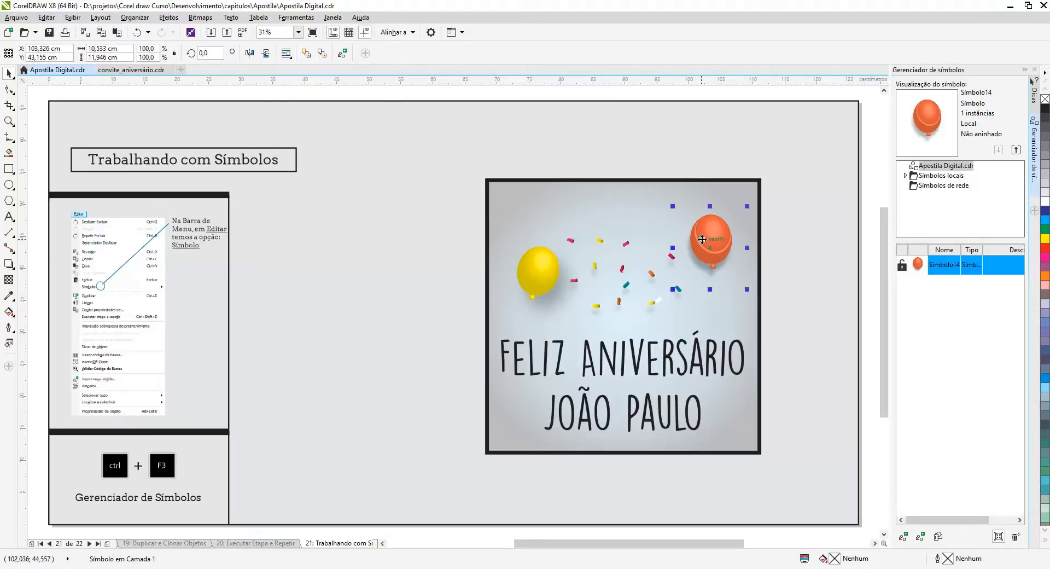
left_click_drag(554, 264, 949, 310)
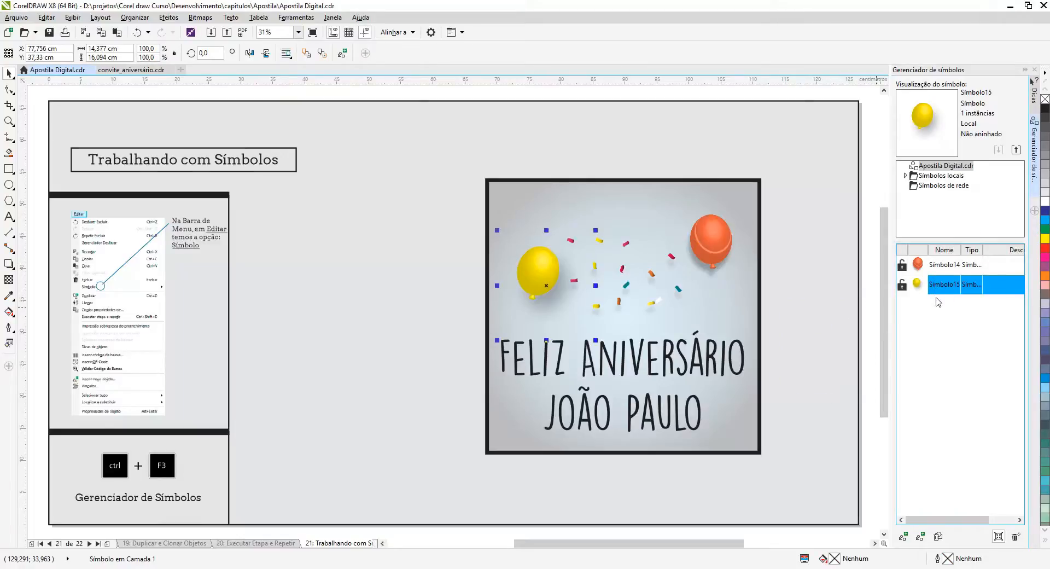
Move the confetti group up between the two balloons and convert it into a new symbol named "confetes".
left_click(652, 278)
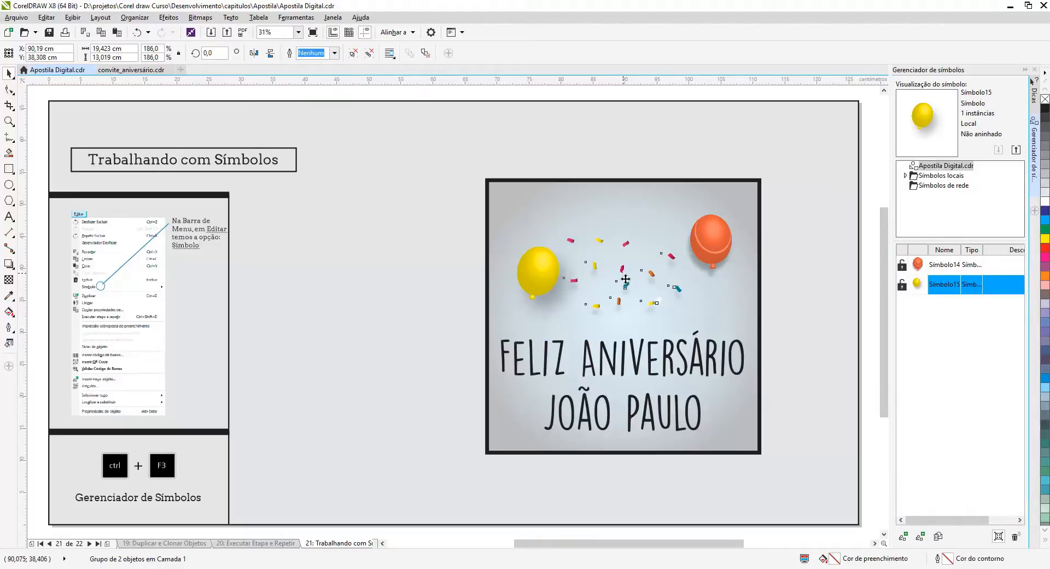
left_click_drag(625, 279, 621, 250)
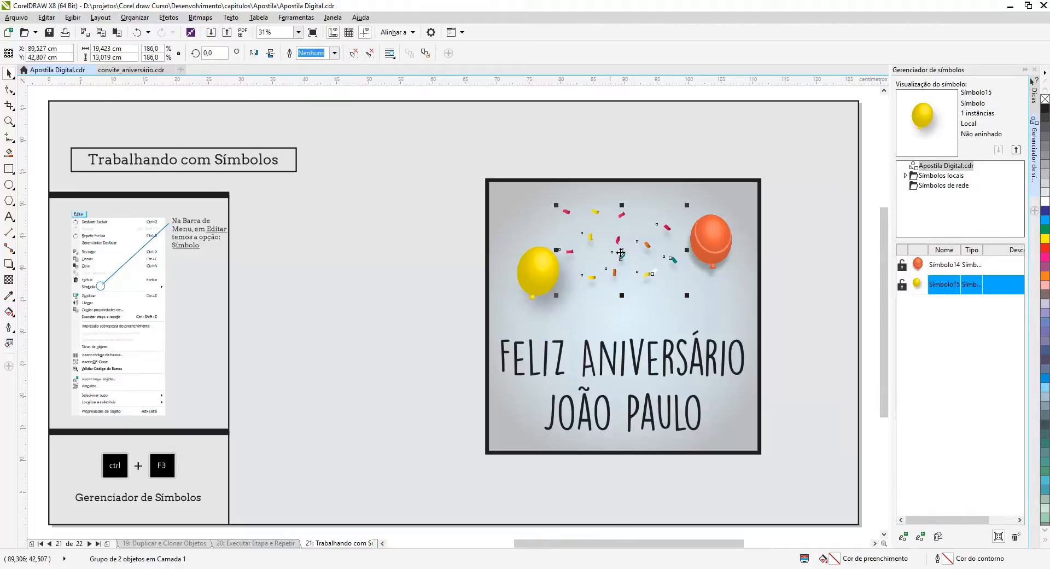
left_click(46, 17)
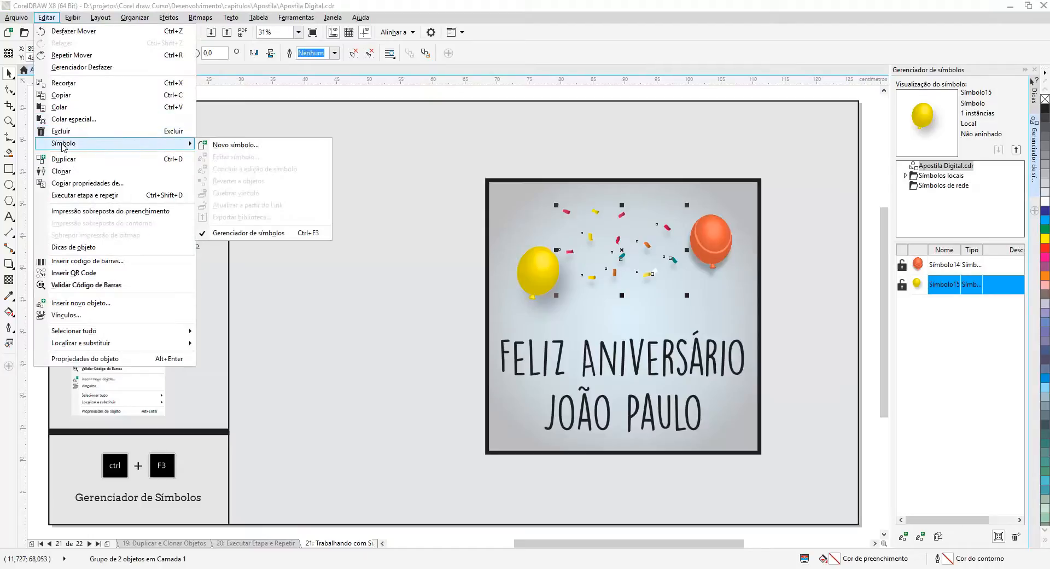
left_click(222, 146)
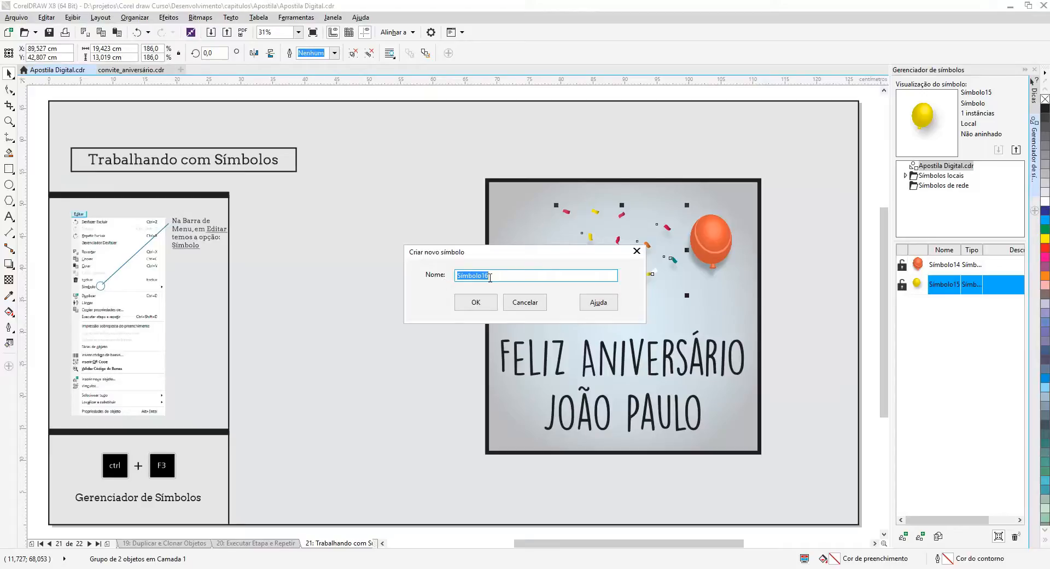
type("confetes")
key("Return")
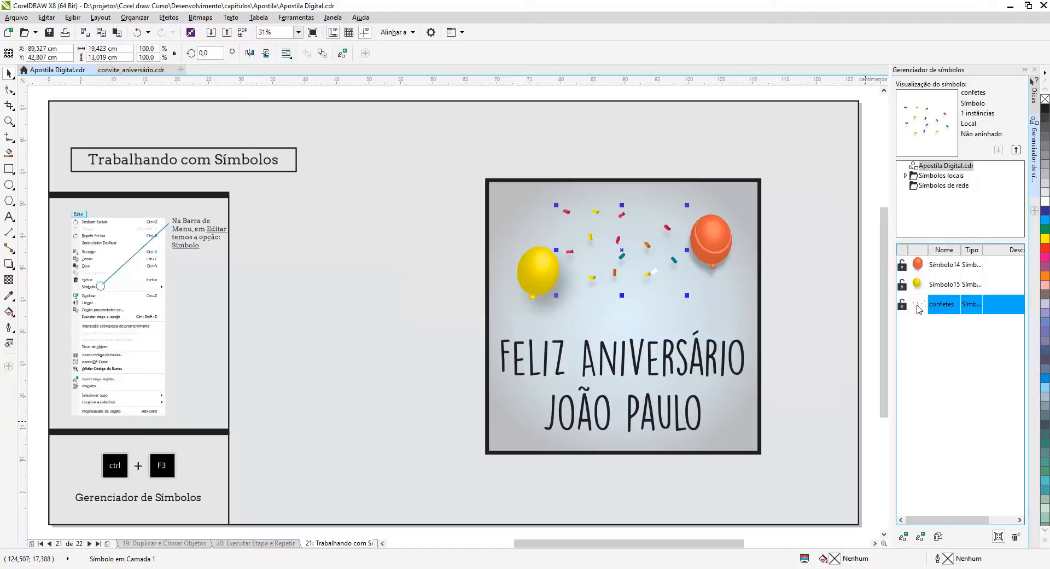
Place one more instance each of the confetti, yellow balloon and orange balloon symbols on the birthday card.
left_click_drag(920, 310, 598, 311)
left_click(937, 285)
left_click_drag(937, 285, 627, 203)
left_click(934, 265)
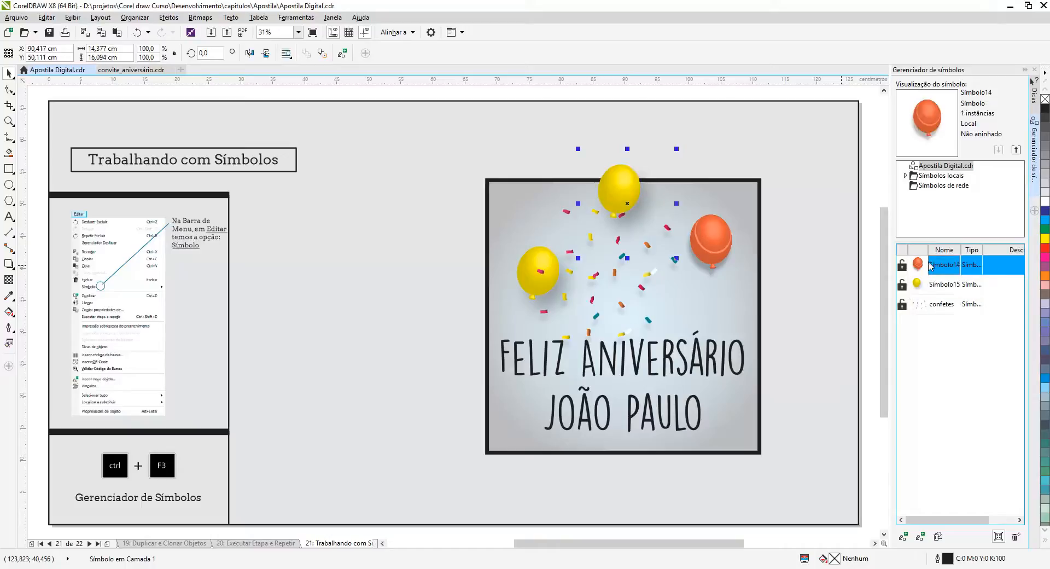
left_click_drag(926, 265, 695, 301)
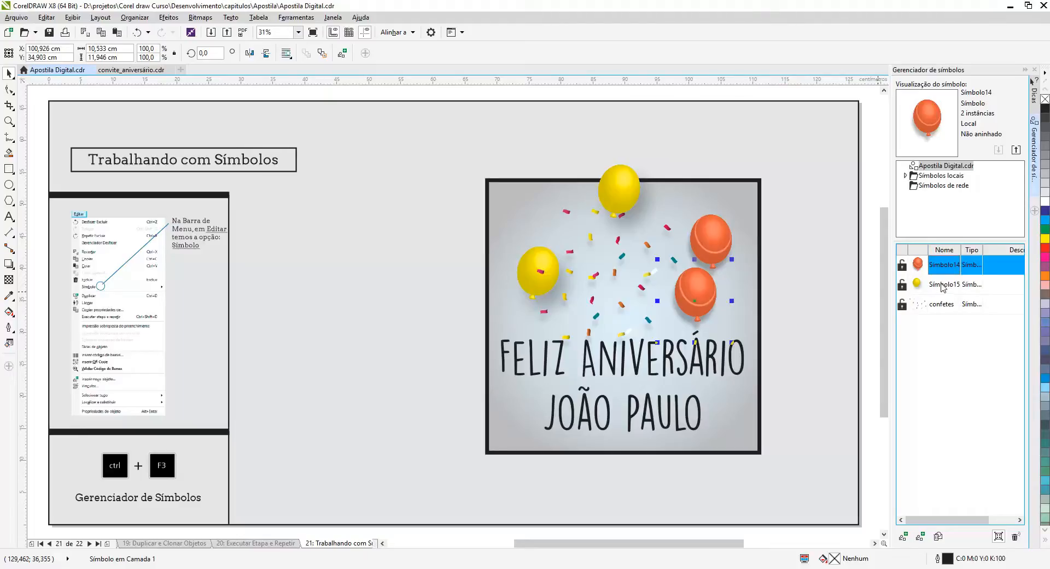
Duplicate the yellow balloon symbol in the Symbol Manager.
left_click(941, 289)
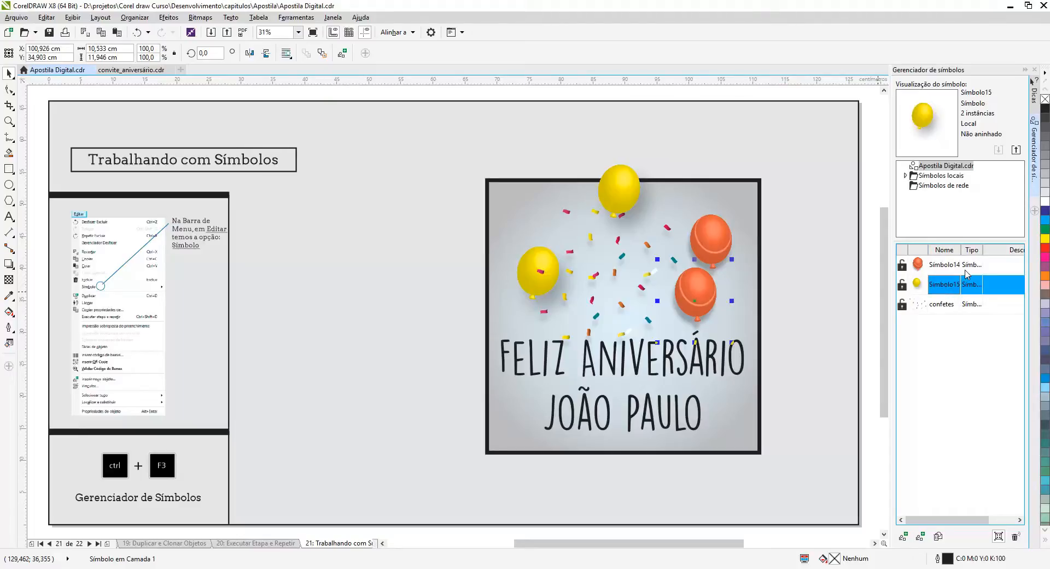
right_click(940, 287)
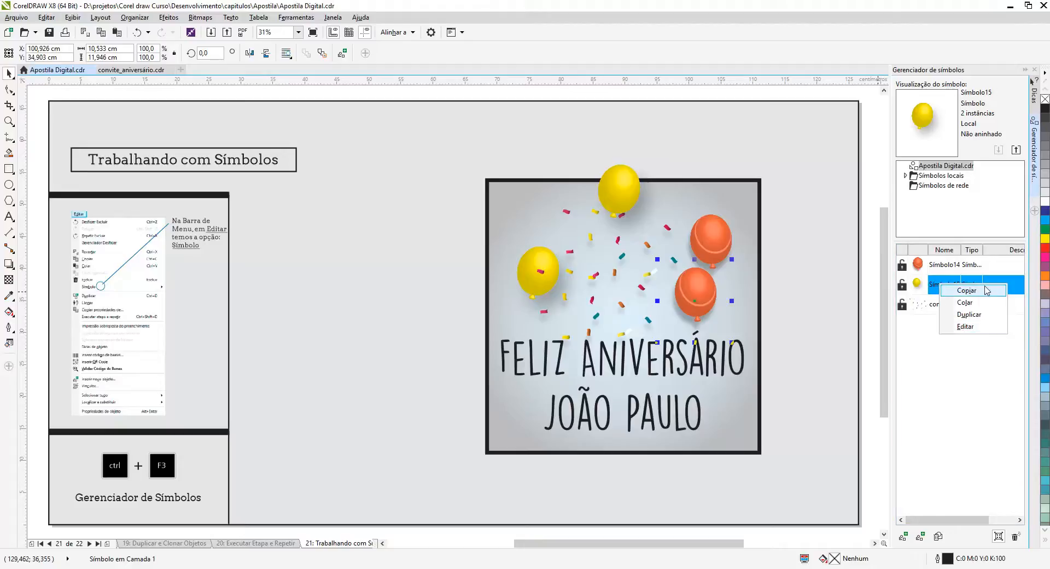
left_click(970, 320)
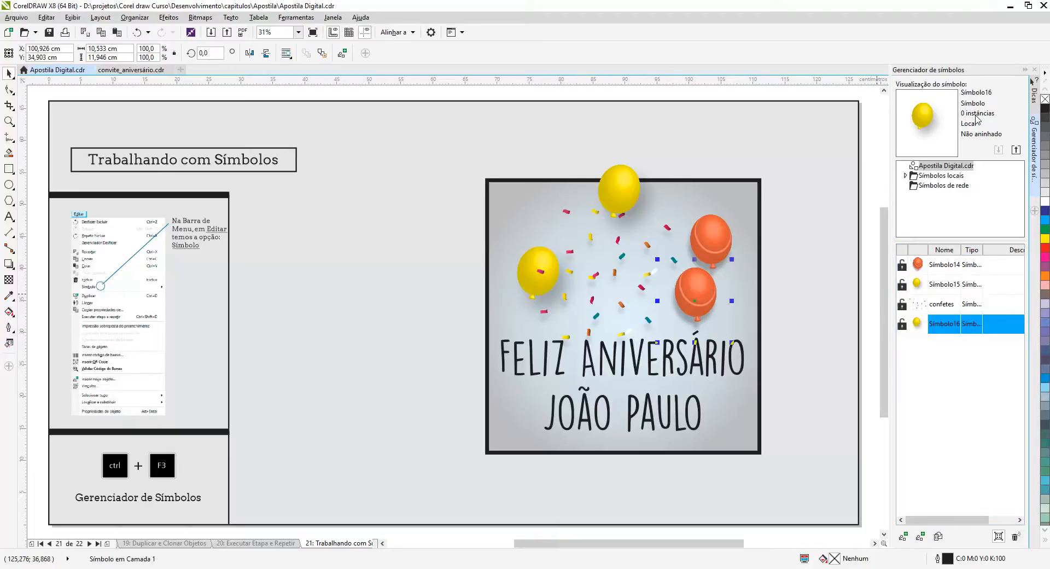
Compare the instance counts of the confetti, orange balloon, yellow balloon and duplicated balloon symbols.
left_click(936, 305)
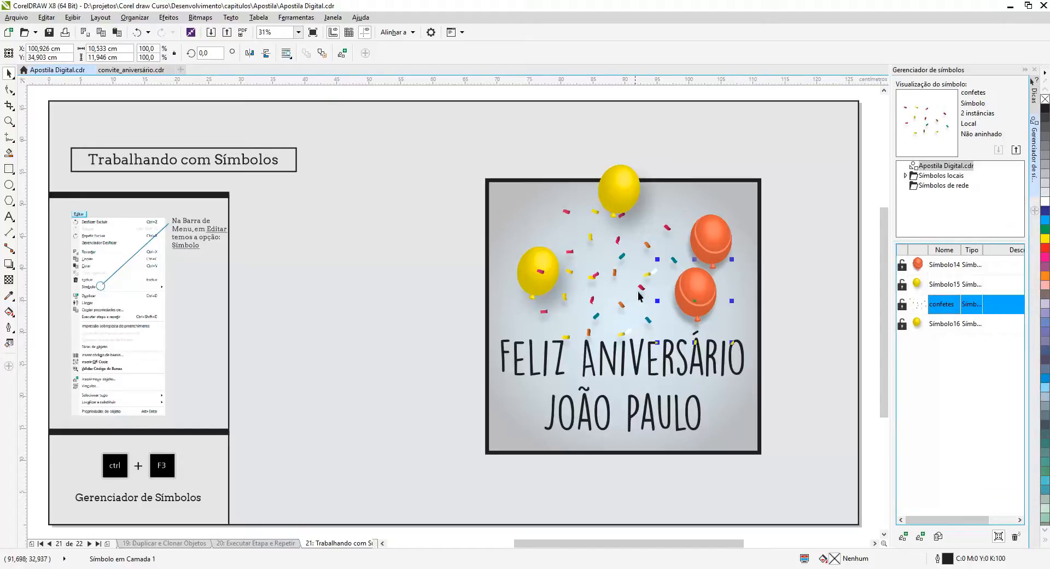
left_click(947, 284)
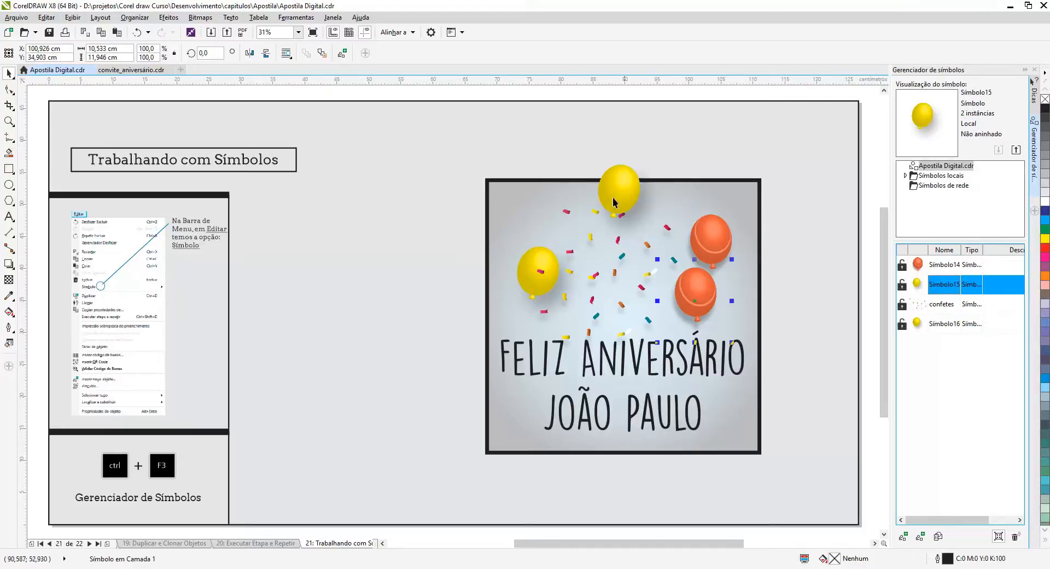
left_click(947, 265)
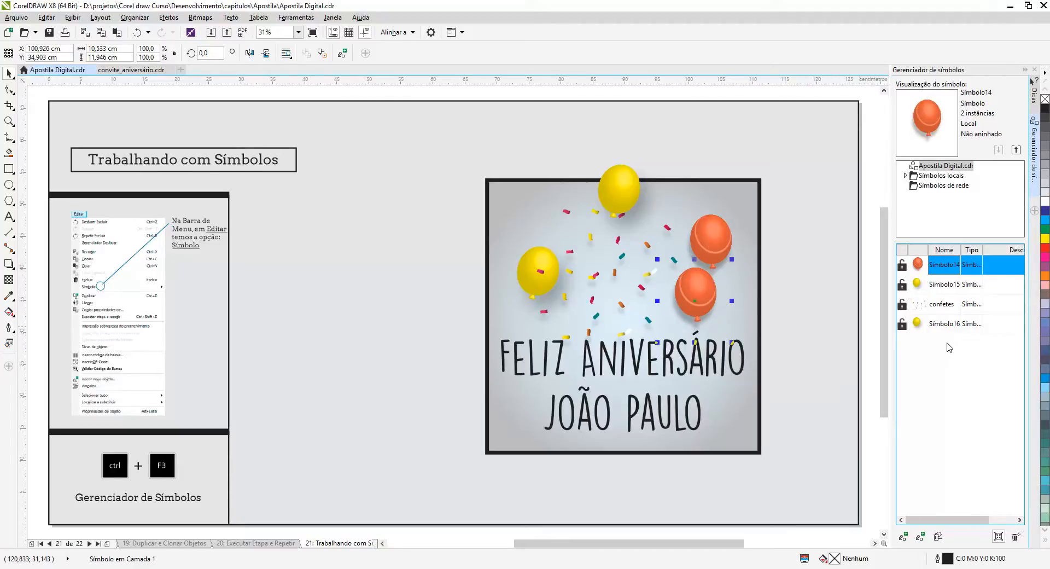
left_click(948, 325)
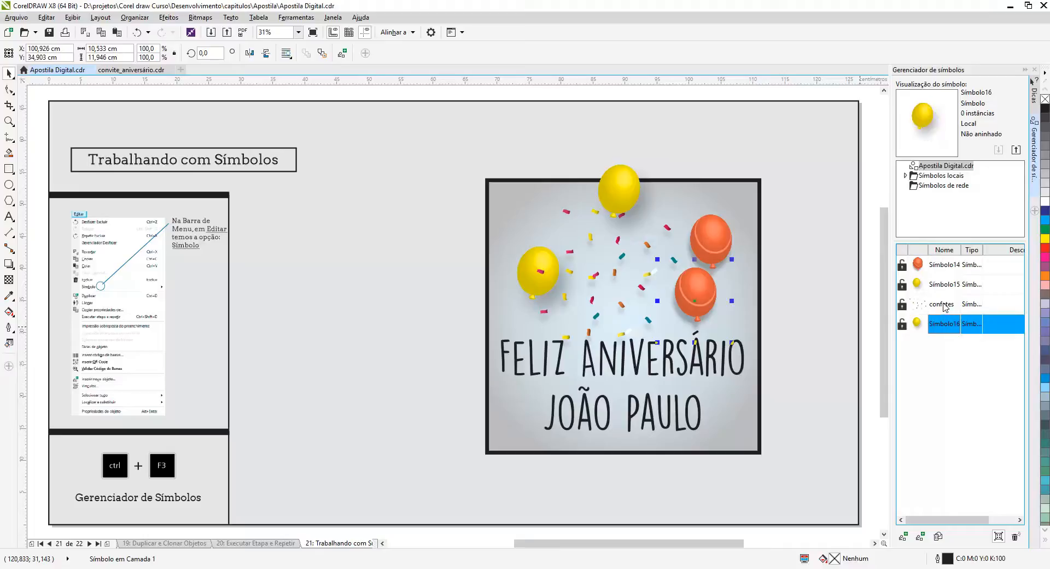
left_click(944, 307)
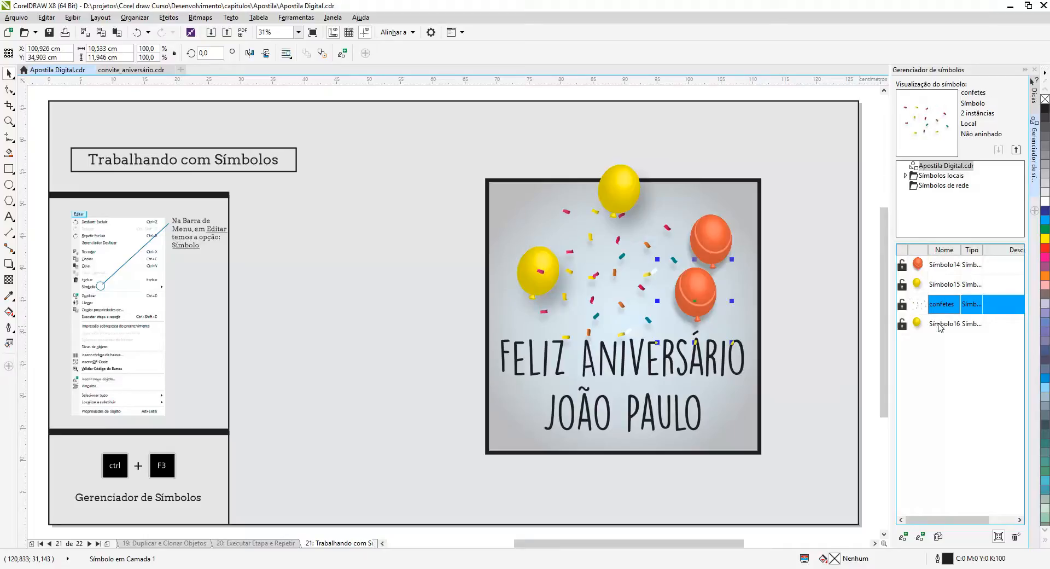
left_click(938, 327)
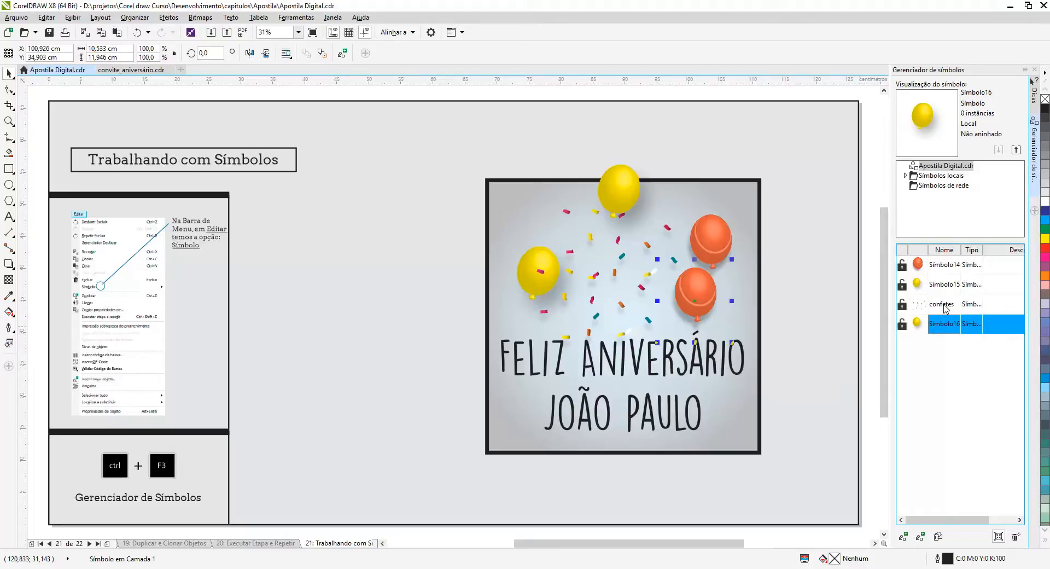
left_click(945, 285)
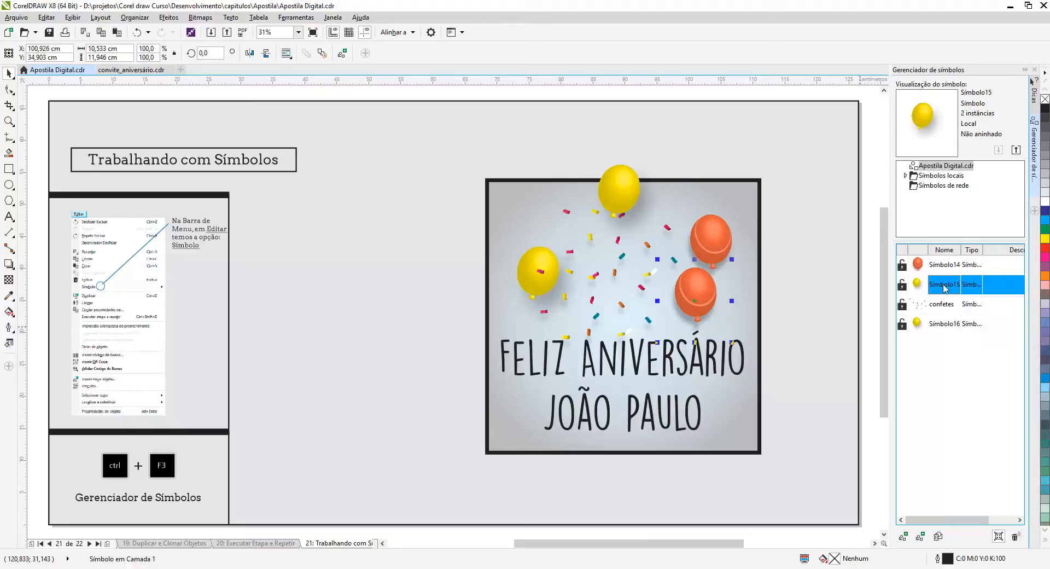
Open the duplicated yellow balloon symbol for editing and fill the balloon with green (C:100 M:0 Y:100 K:0).
left_click(943, 328)
right_click(942, 324)
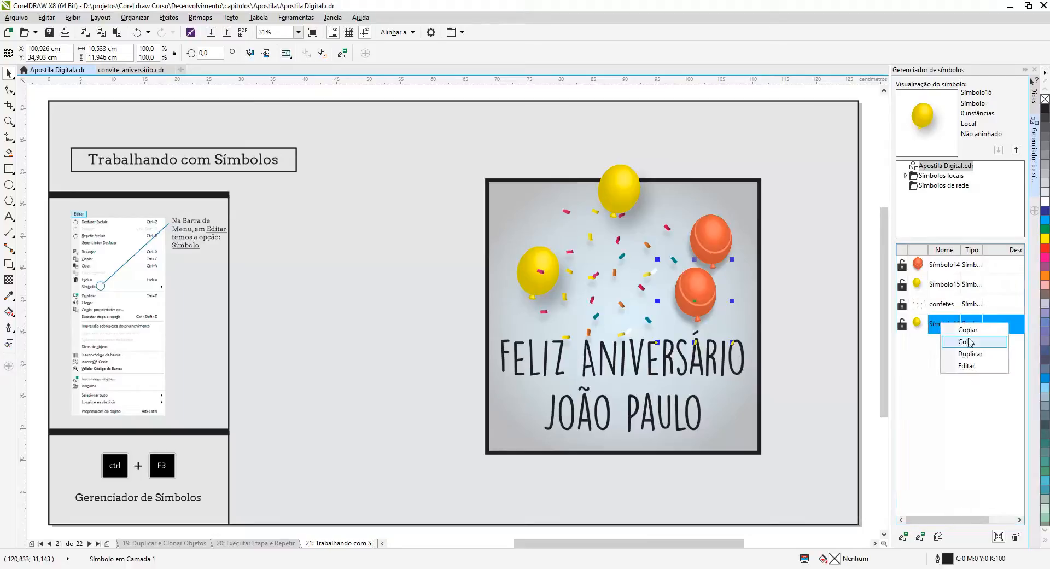
left_click(966, 367)
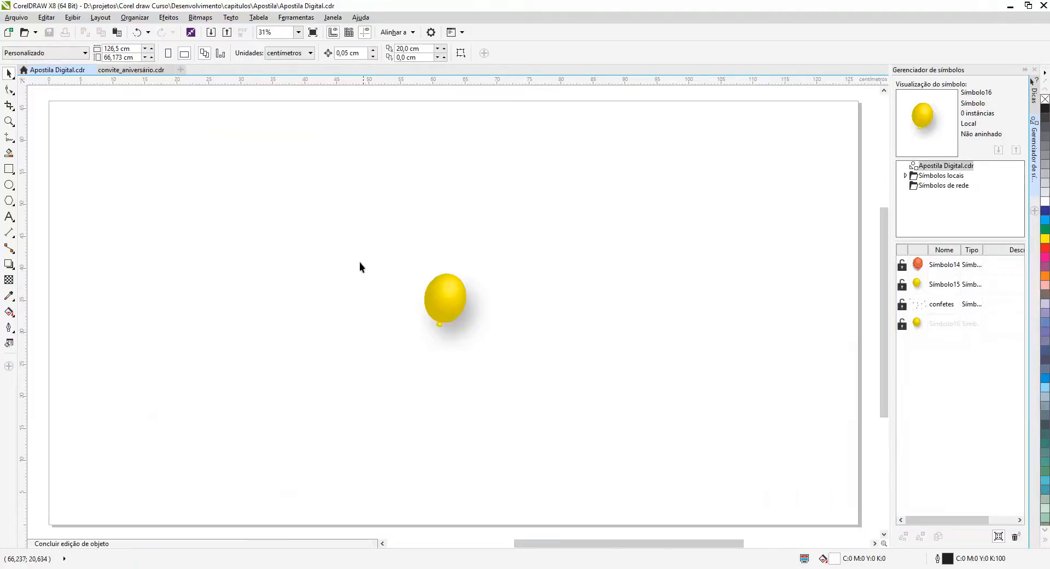
left_click(445, 314)
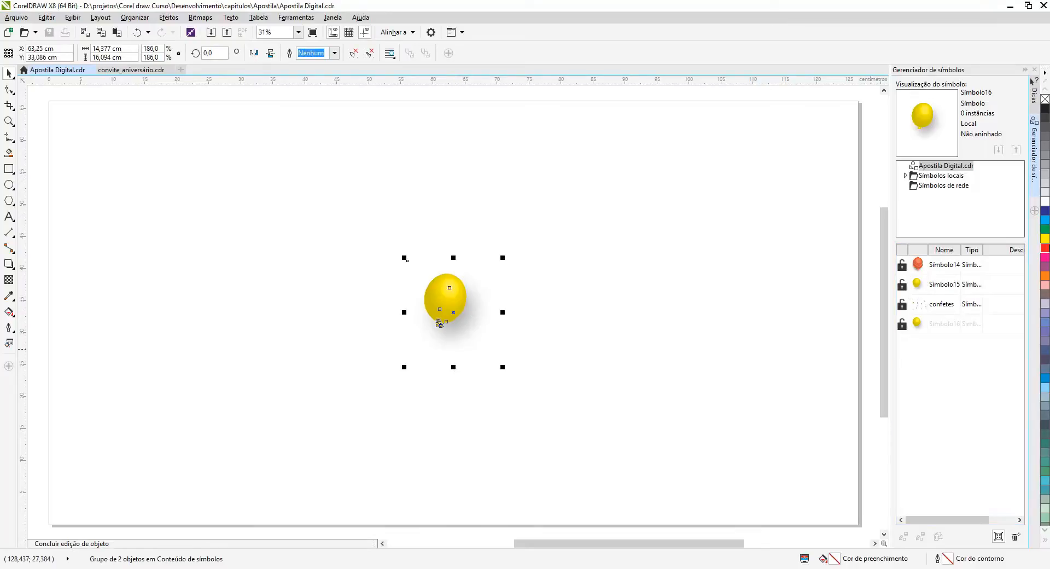
left_click(1045, 231)
left_click(605, 352)
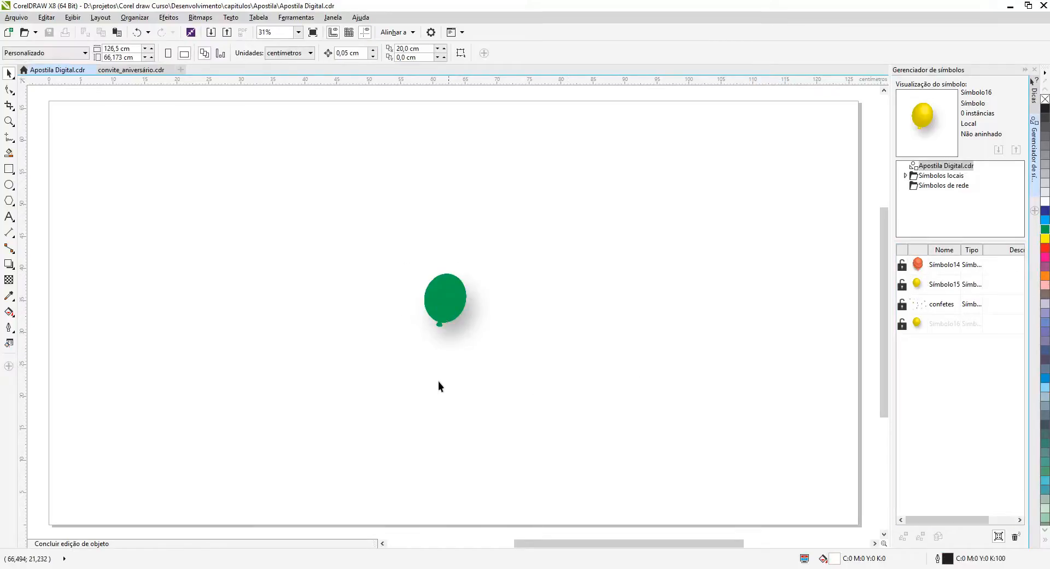
Enlarge the green balloon group to about 18.9 by 21.1 cm and finish editing the symbol.
left_click(434, 299)
left_click_drag(403, 366, 347, 388)
left_click(331, 369)
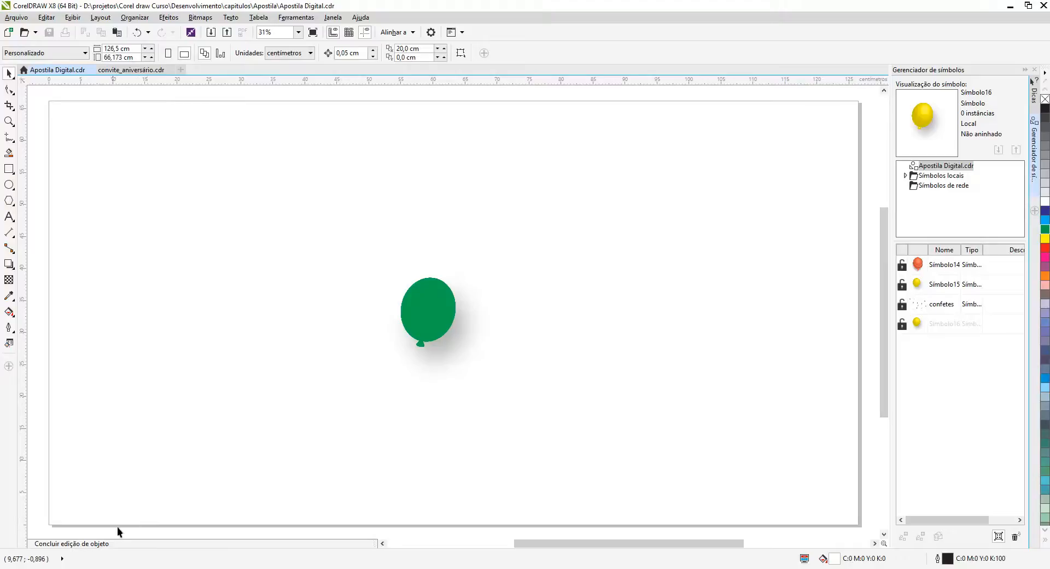
right_click(428, 306)
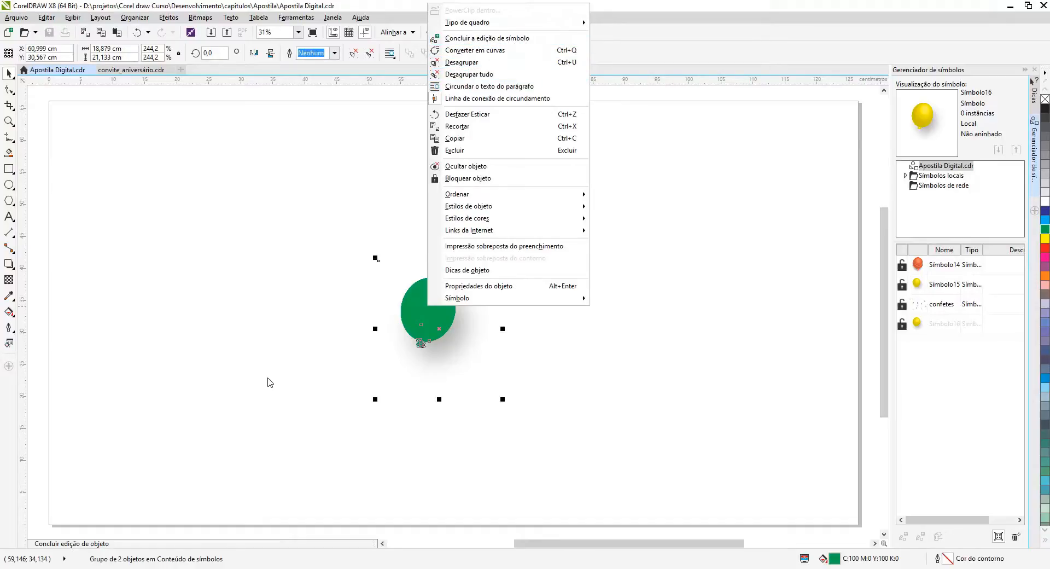
left_click(268, 382)
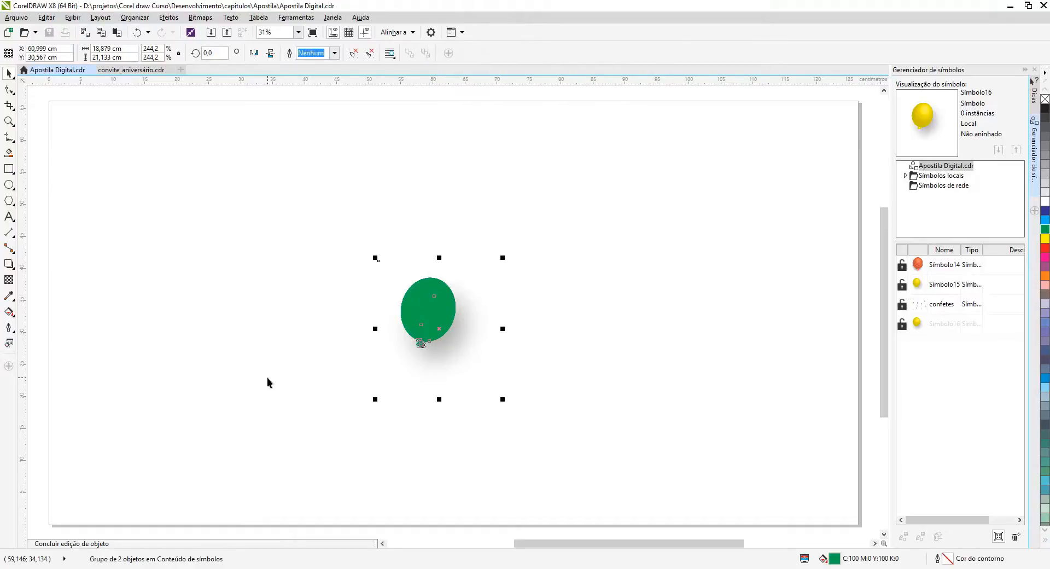
left_click(92, 544)
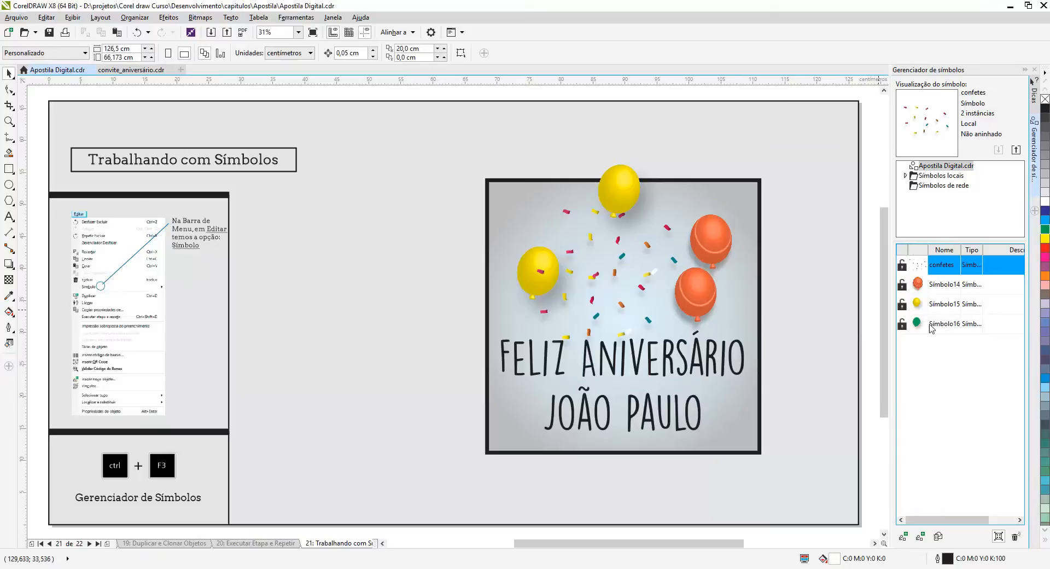
Place an instance of the green balloon symbol on the card, between the yellow and orange balloons.
left_click(920, 326)
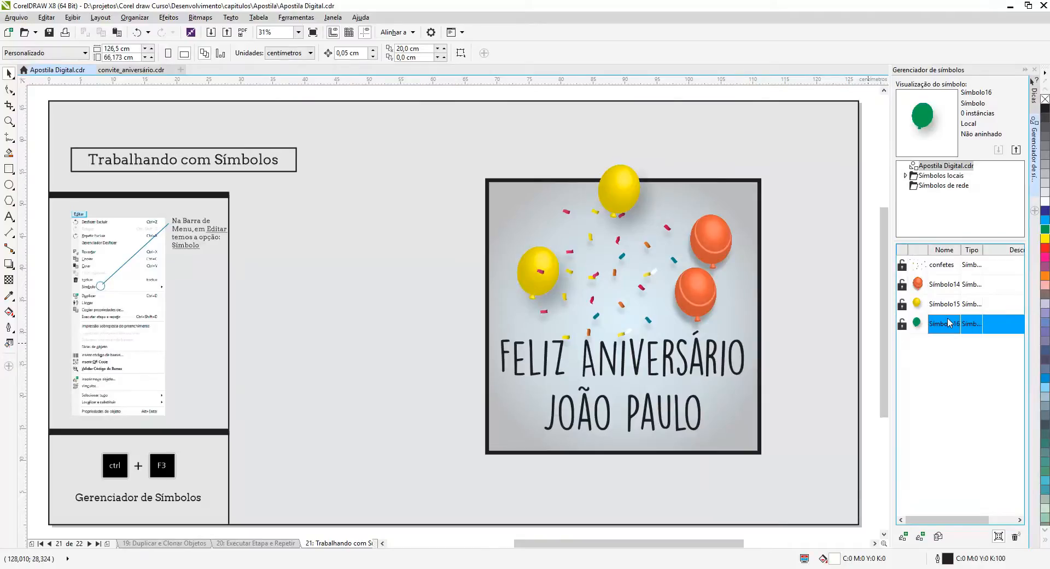
left_click_drag(945, 326, 591, 285)
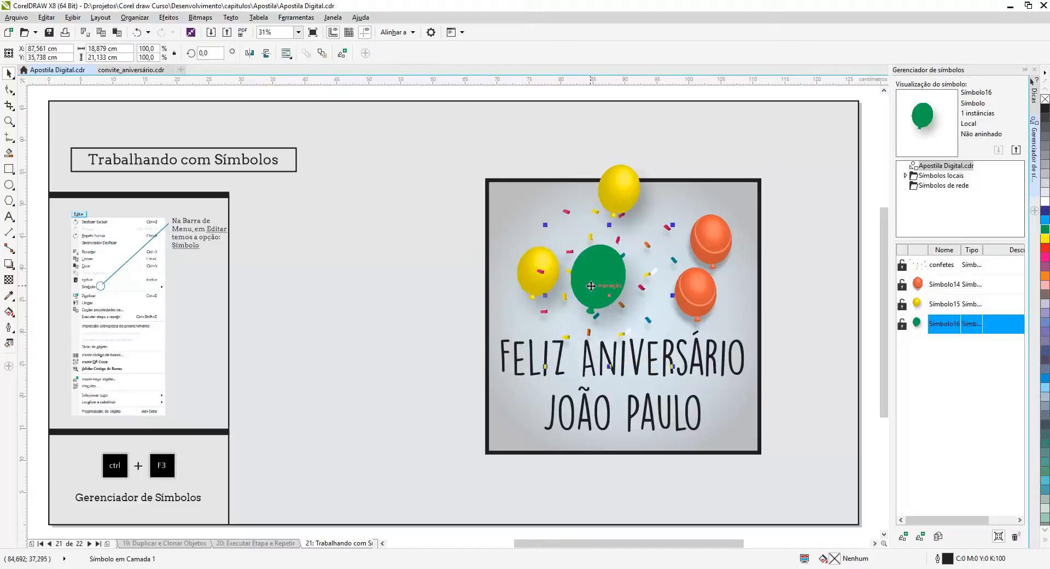
Delete the green balloon instance from the card and purge the unused symbol definitions.
left_click(948, 352)
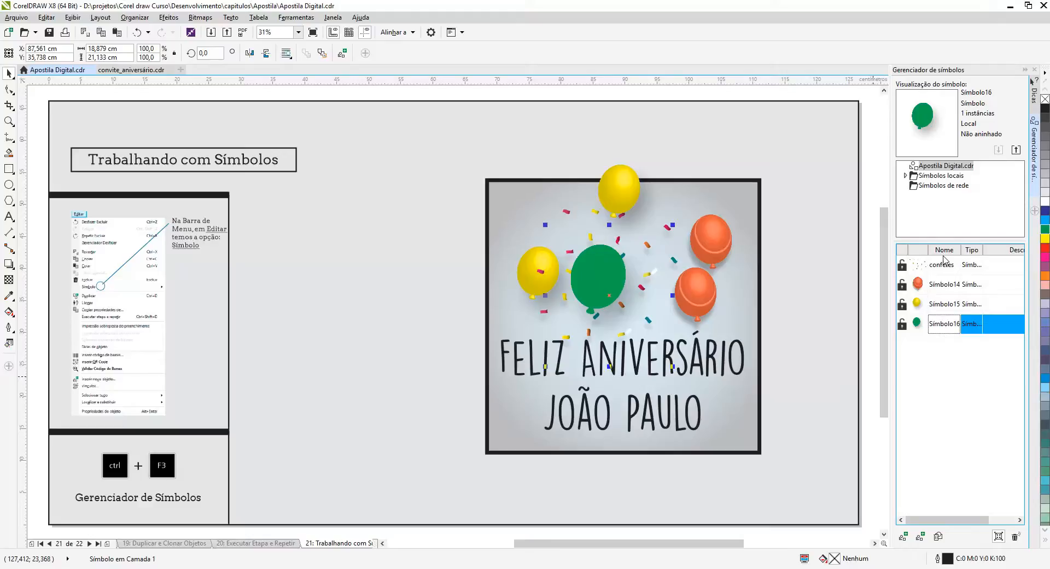
left_click(950, 328)
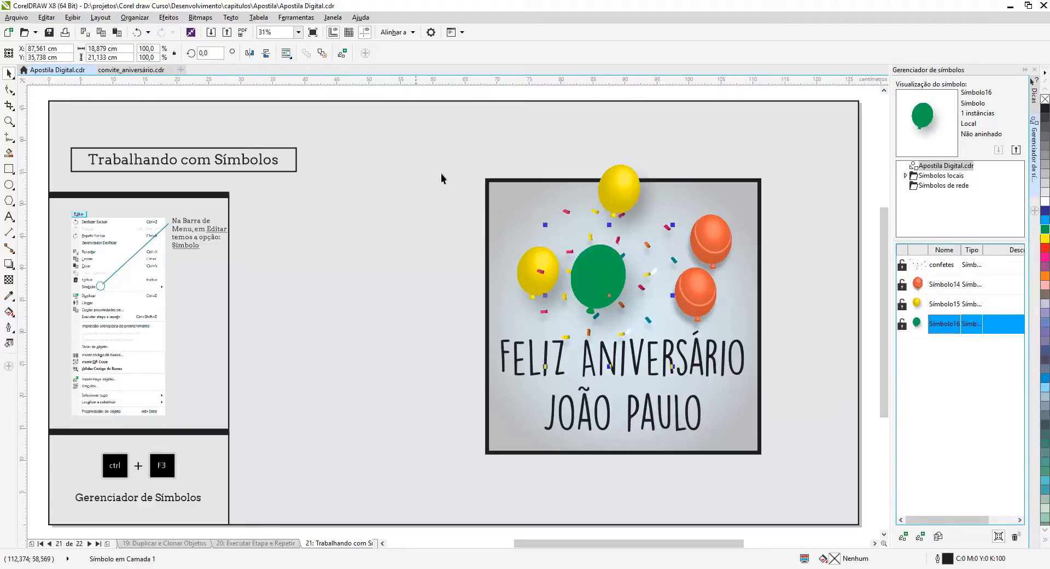
left_click(616, 304)
left_click(613, 290)
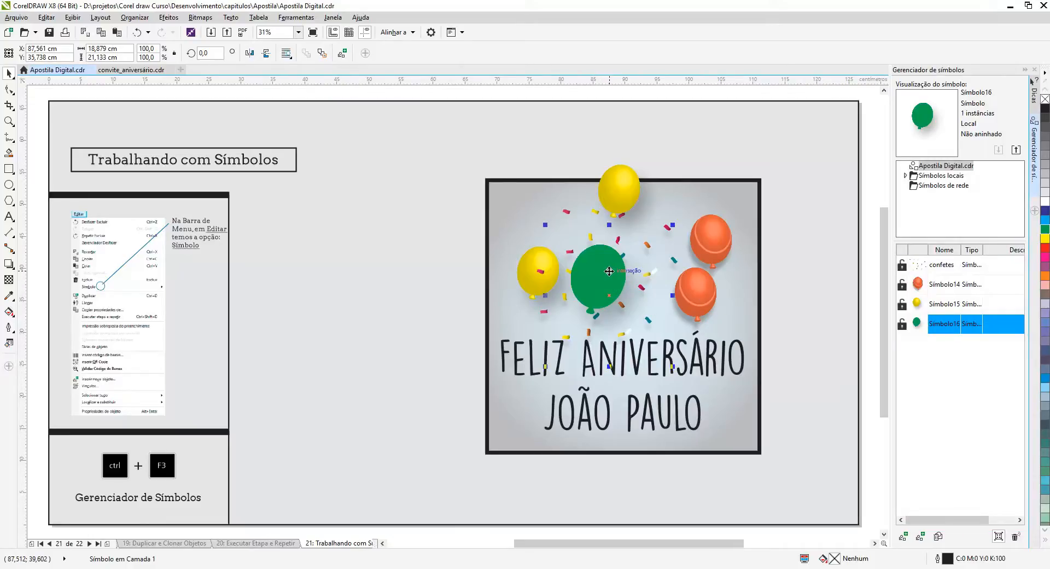
key("Delete")
left_click(958, 327)
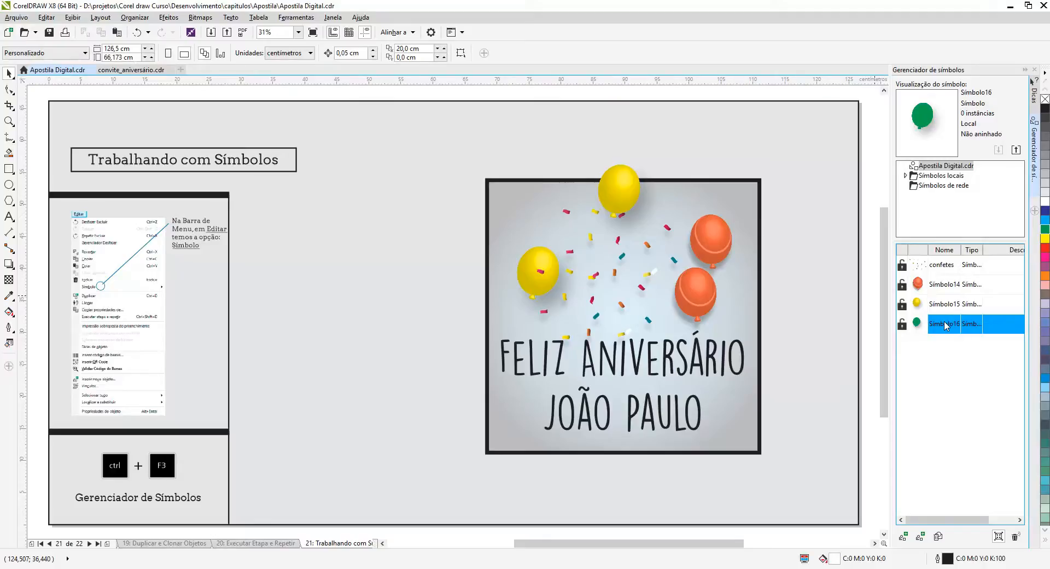
left_click(1015, 538)
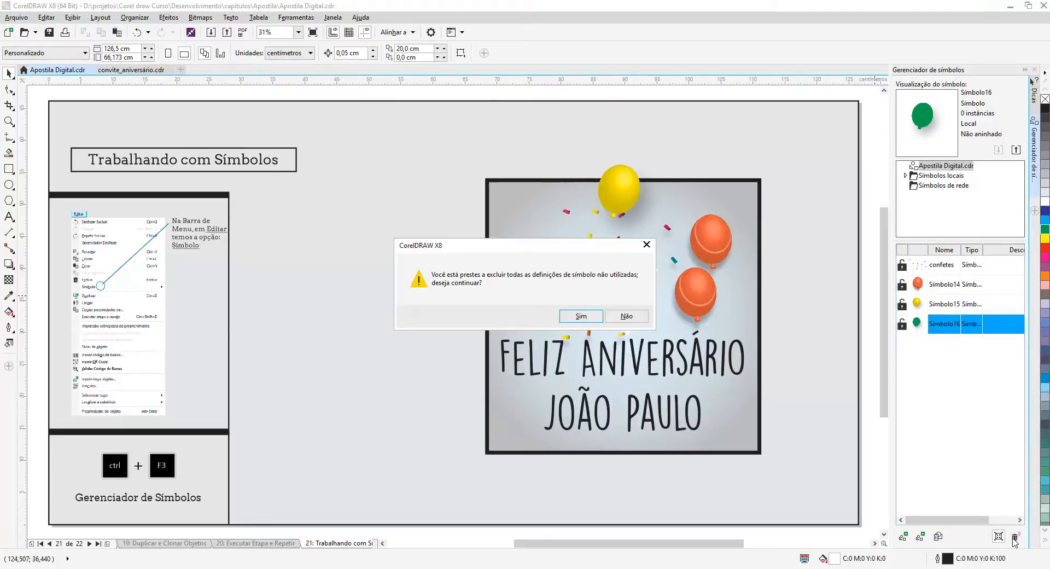
left_click(580, 317)
Try to purge the yellow balloon symbol while its instances are still on the card.
left_click(942, 309)
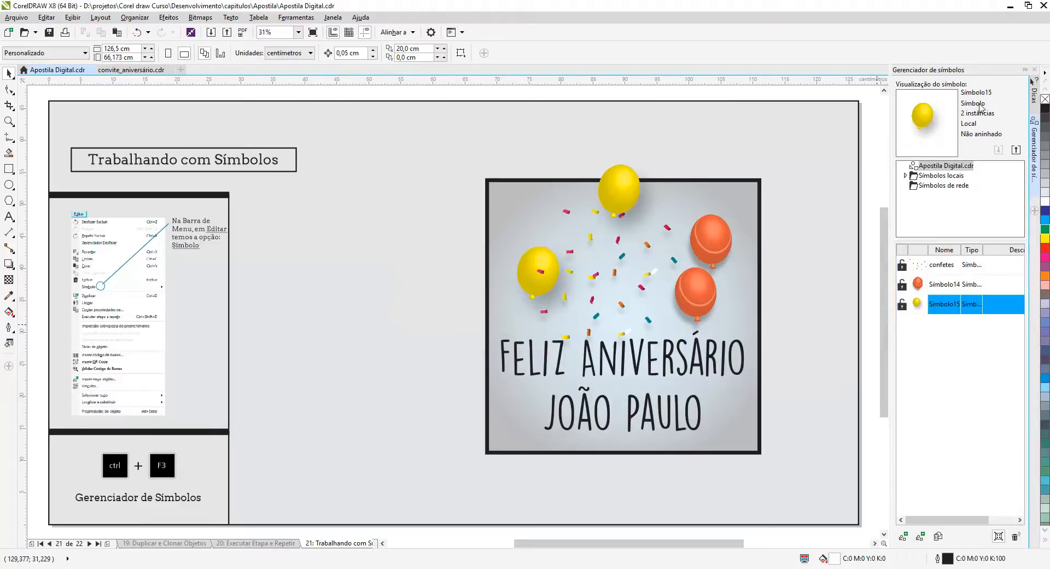
left_click(1016, 538)
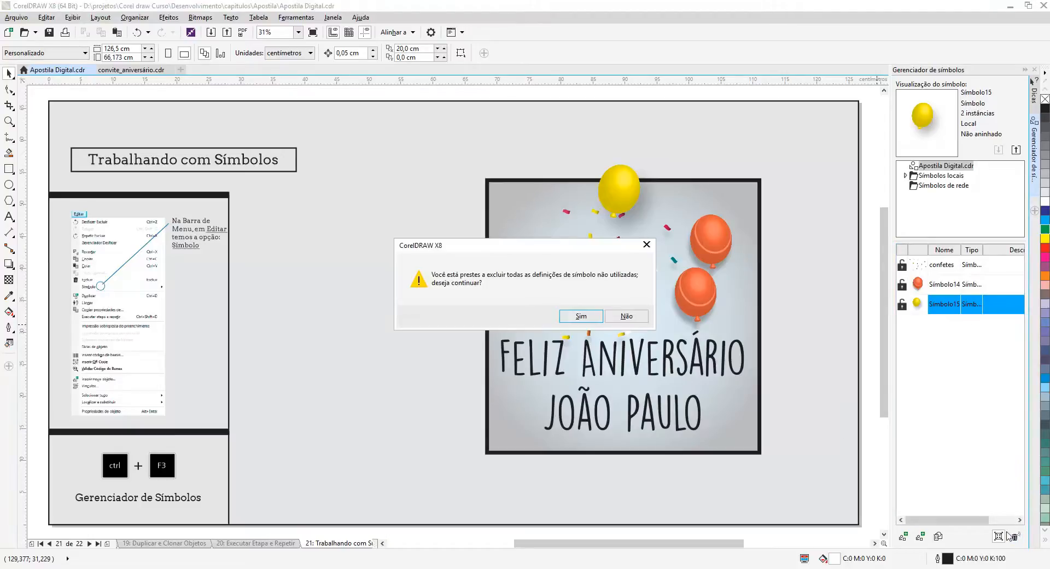
left_click(591, 318)
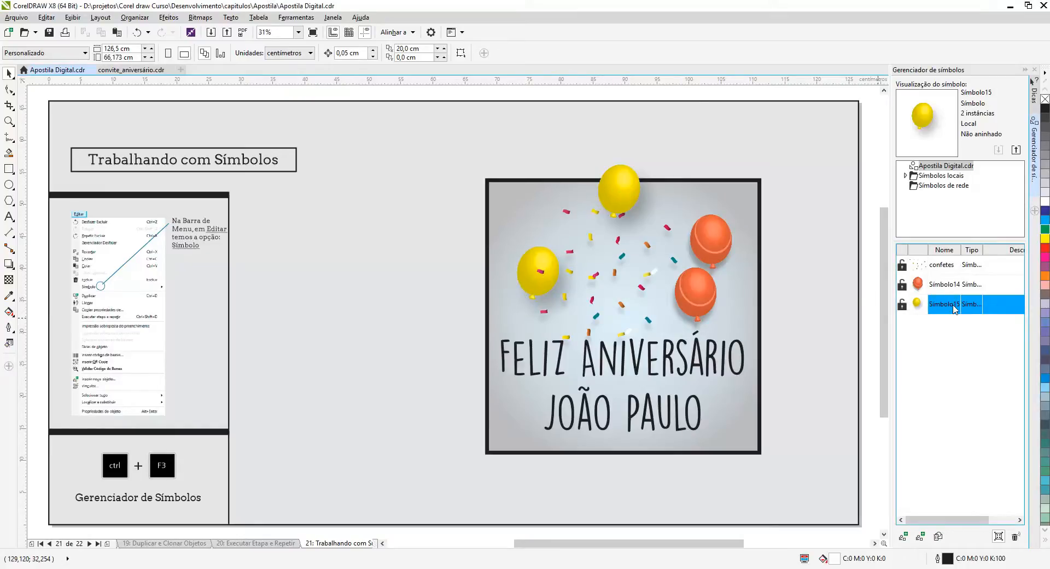
Revert the yellow balloon instance at the card's upper edge to ordinary objects.
left_click(629, 200)
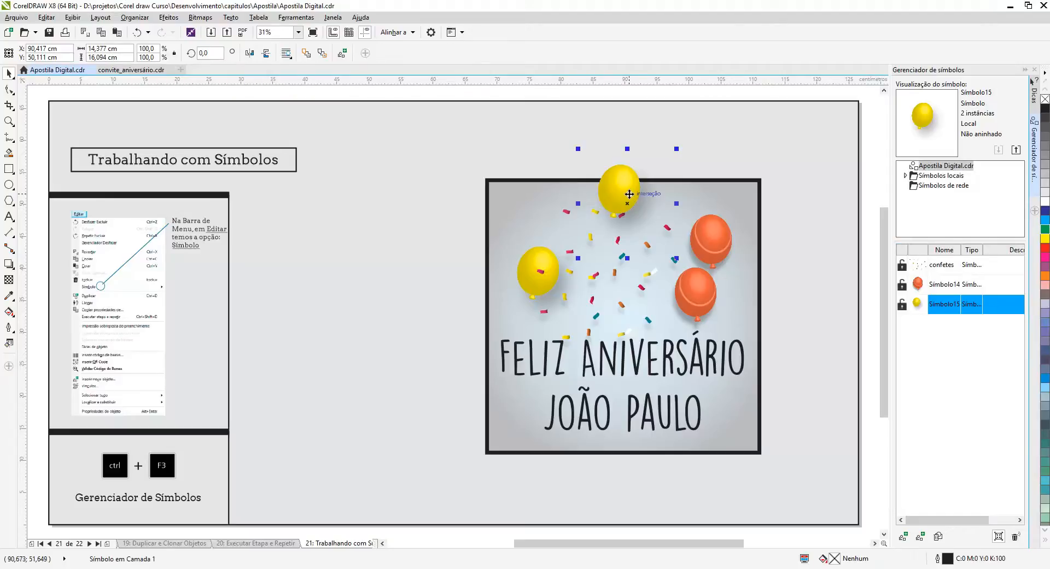
right_click(621, 189)
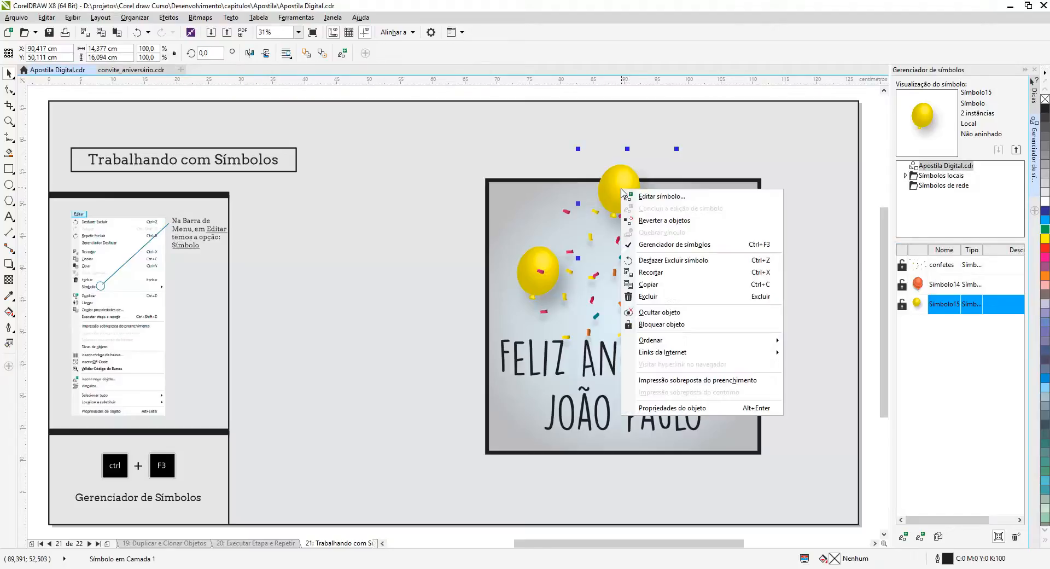
left_click(682, 221)
Delete the remaining yellow balloon instance from the card and purge the unused symbol definitions.
left_click(537, 262)
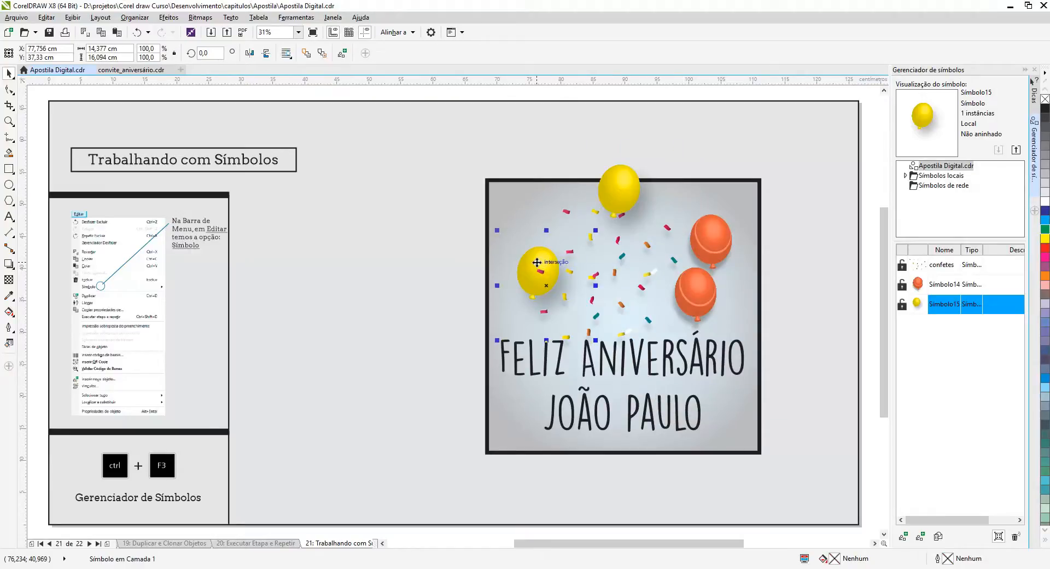
right_click(537, 264)
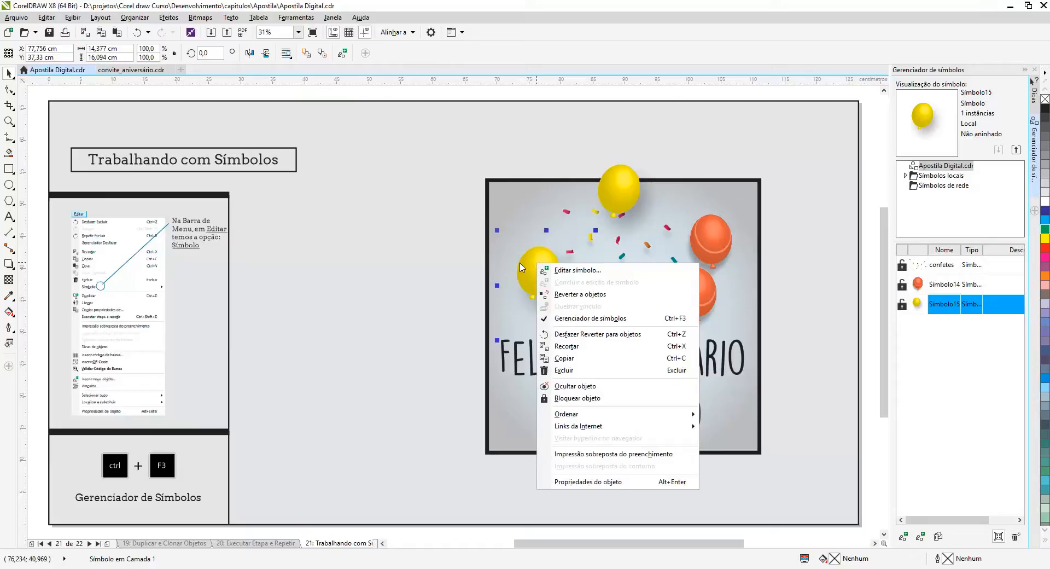
left_click(565, 370)
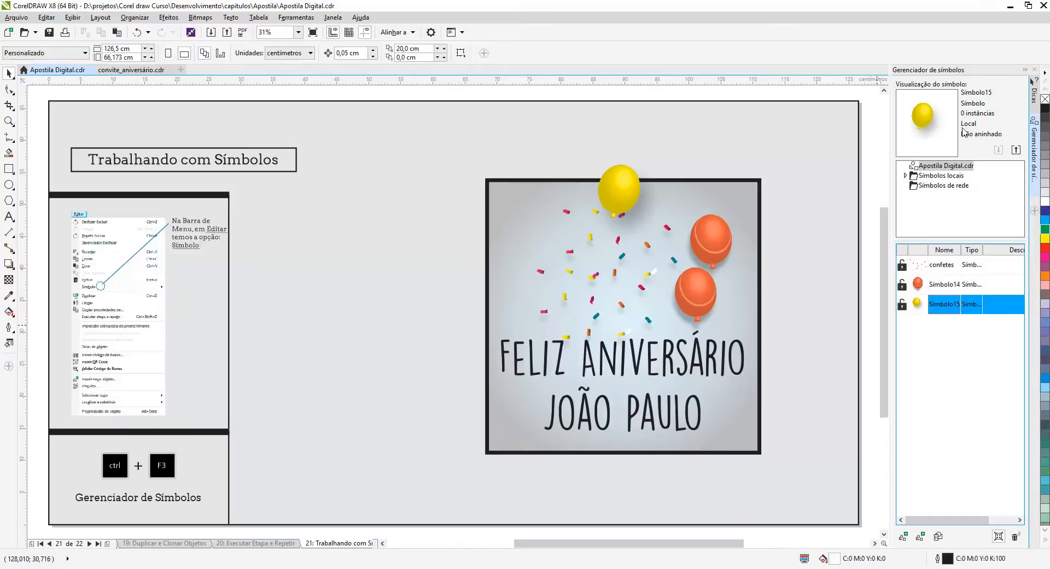
left_click(1014, 538)
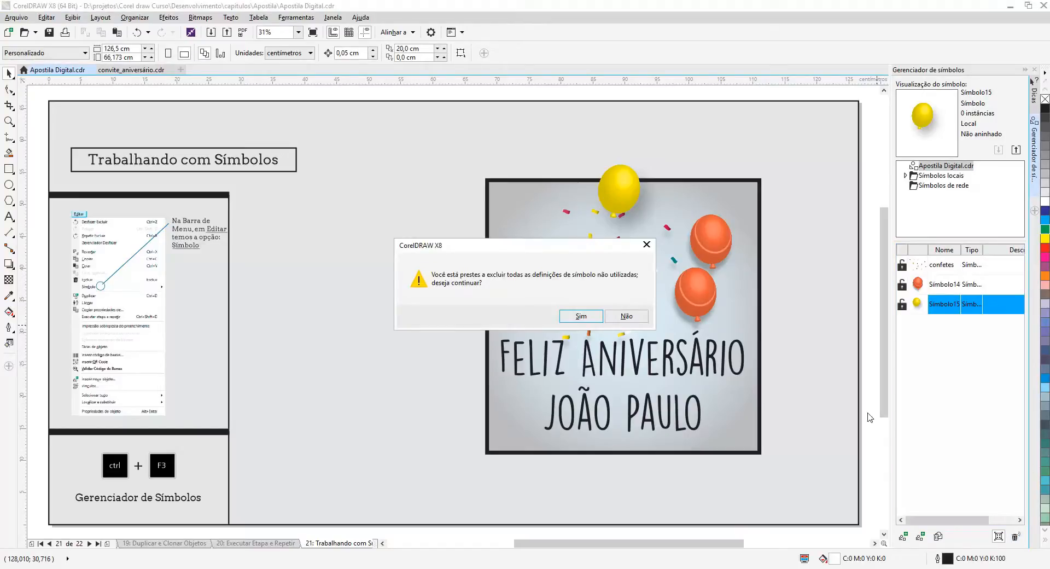
left_click(577, 316)
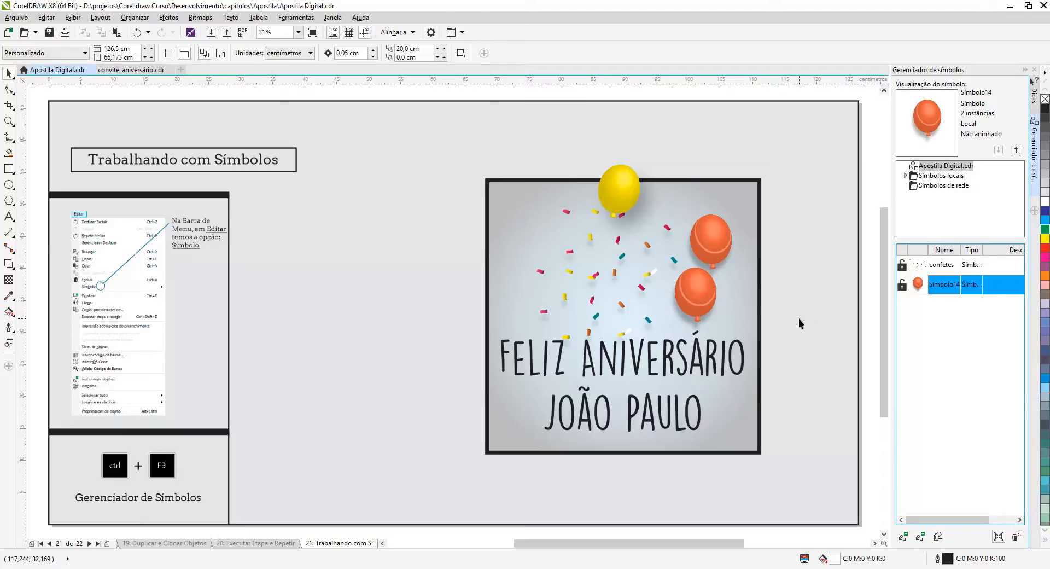
In convite_aniversário.cdr, create symbols from the teal, upper pink, yellow and light blue balloons.
left_click(133, 69)
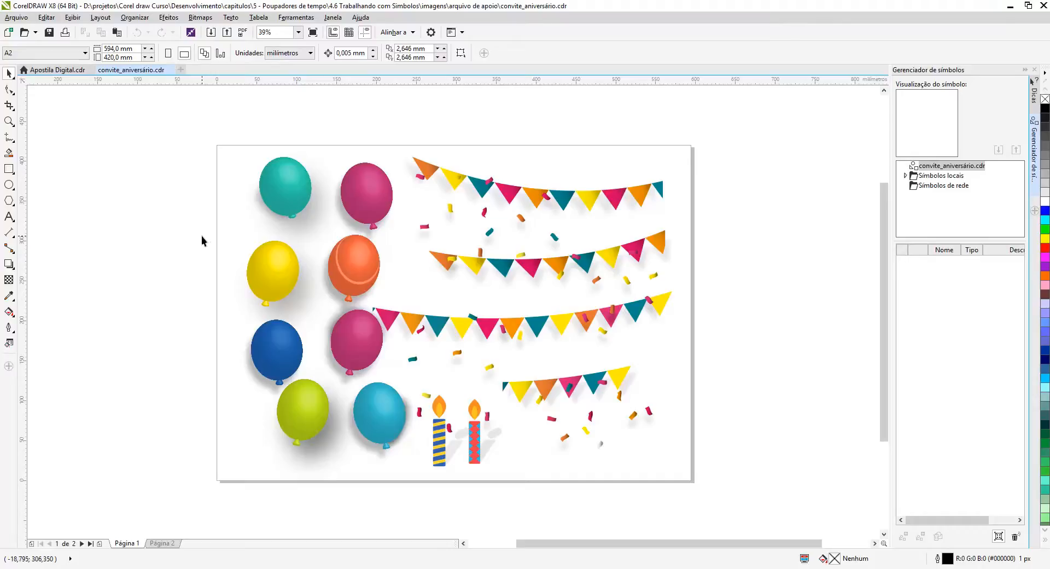
left_click(276, 176)
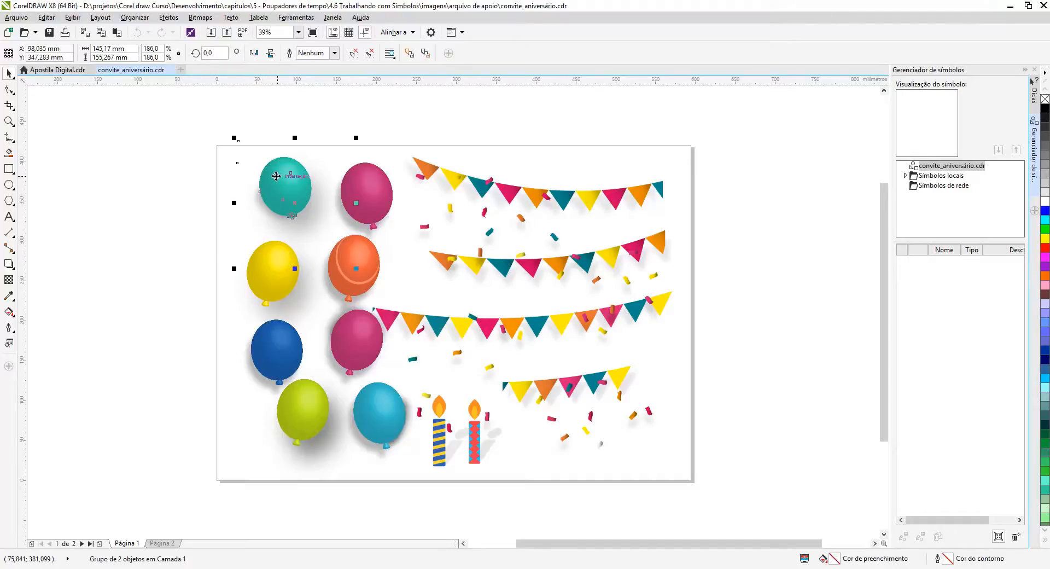
left_click_drag(276, 176, 945, 290)
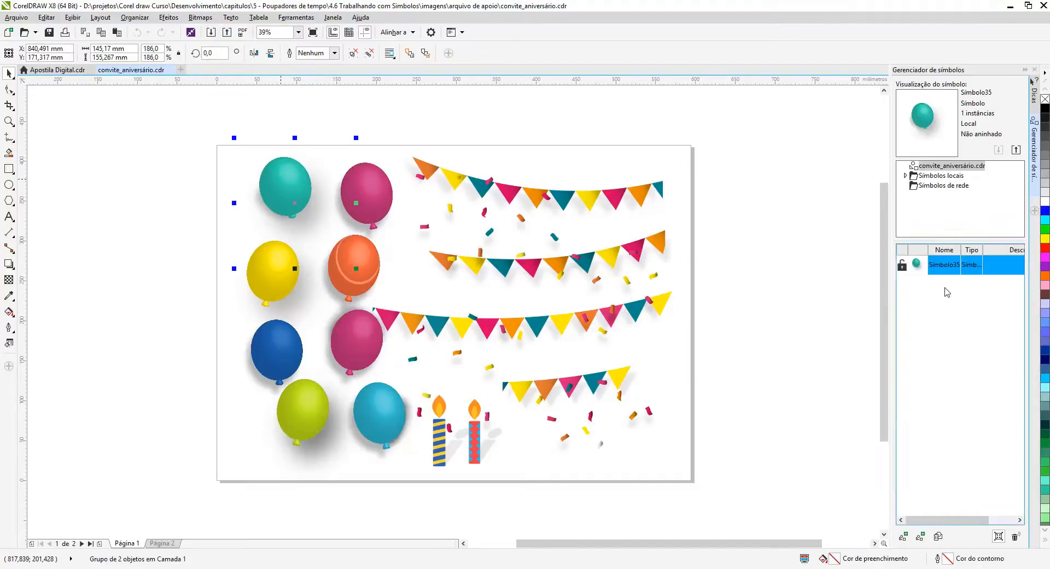
left_click(378, 190)
left_click_drag(378, 190, 950, 294)
left_click(274, 274)
left_click_drag(274, 275, 937, 323)
left_click_drag(384, 420, 933, 274)
Create a separate symbol from each of the three long bunting garlands.
left_click(588, 200)
left_click_drag(589, 200, 950, 373)
left_click_drag(616, 259, 943, 378)
left_click(595, 320)
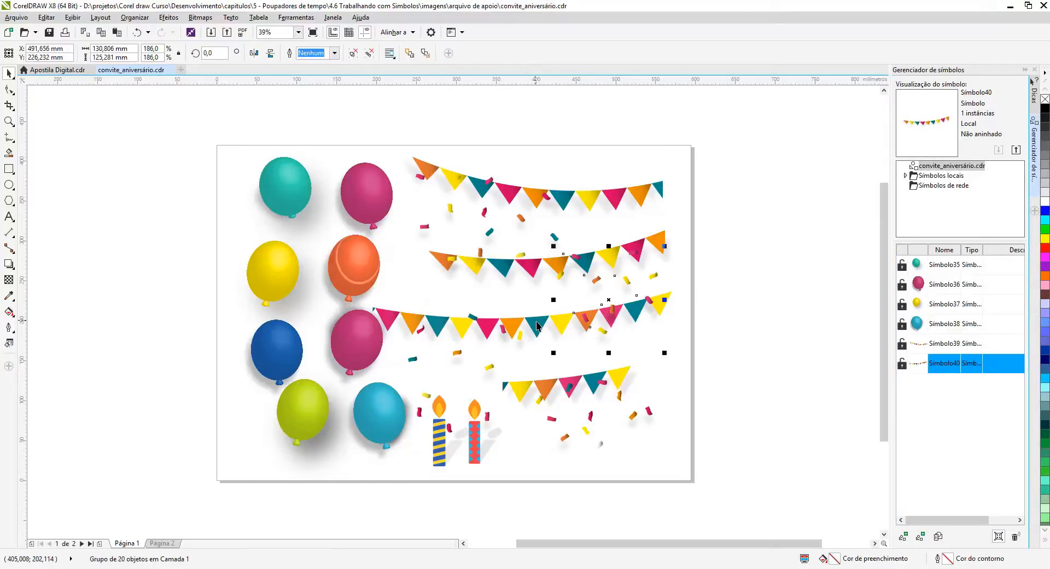
left_click_drag(556, 335, 967, 417)
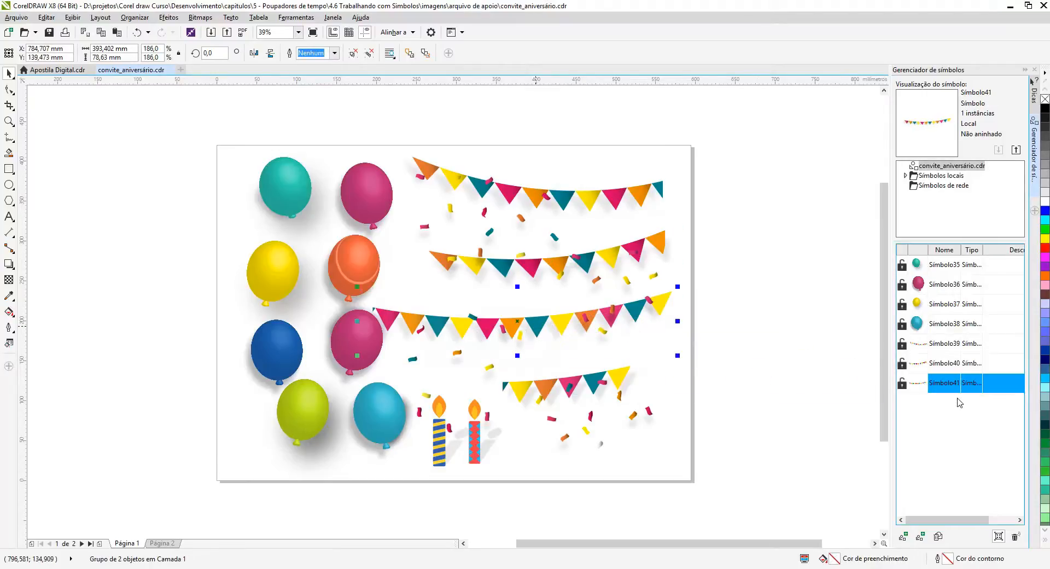
Create symbols from the two confetti groups near the third and fourth bunting garlands.
left_click(613, 298)
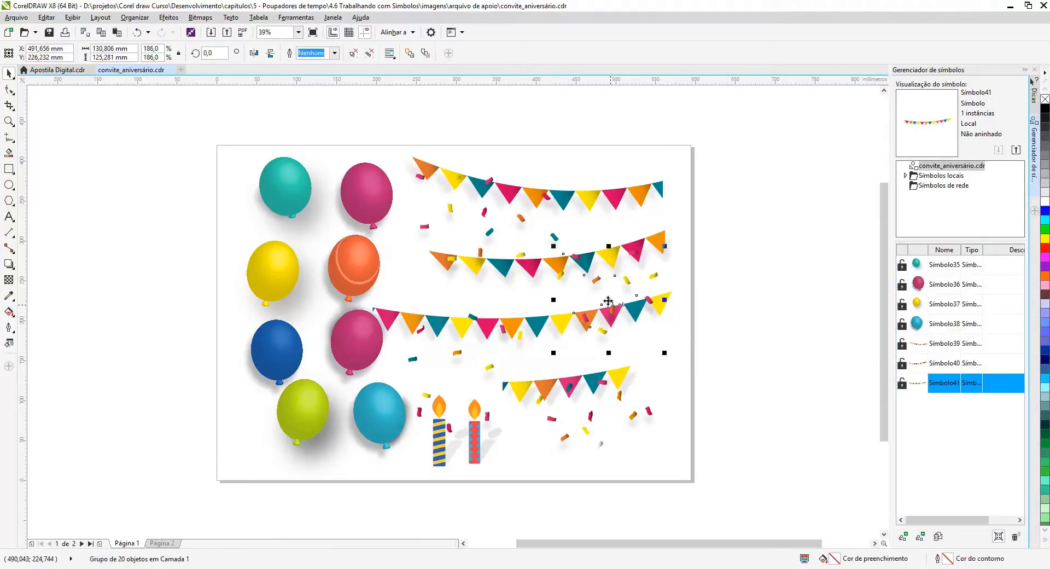
left_click_drag(613, 298, 952, 415)
left_click(583, 422)
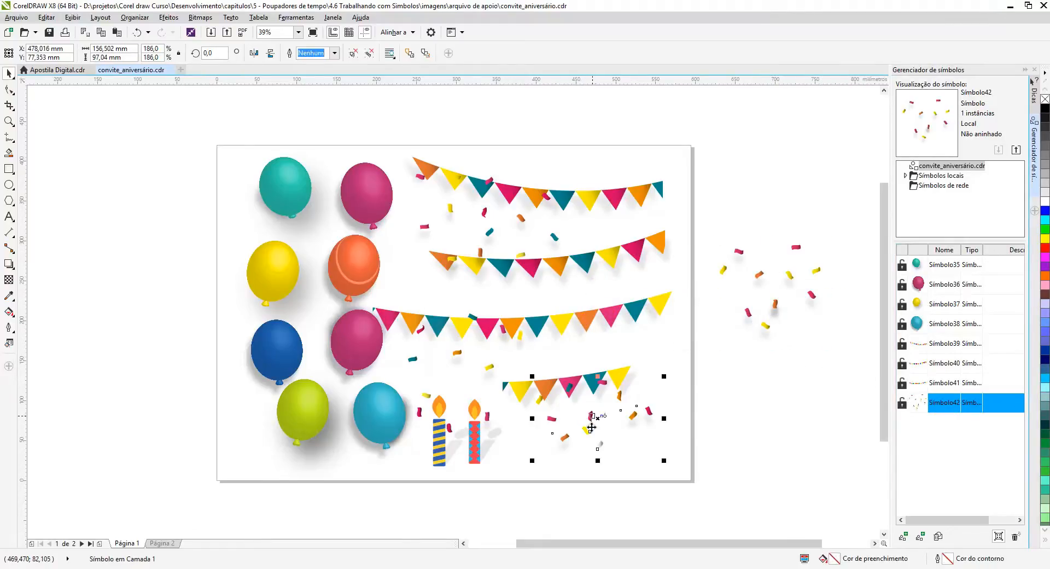
left_click_drag(598, 426, 956, 433)
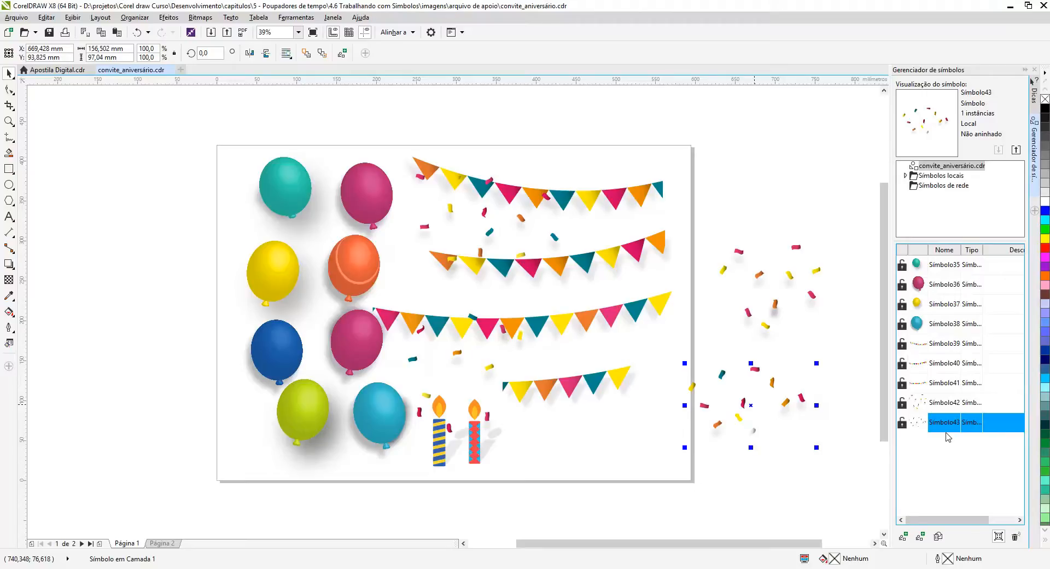
Select all nine symbols and export them to the Symbols folder as a symbol library (*.csl) named "simbolos para festa".
left_click(945, 402, "ctrl")
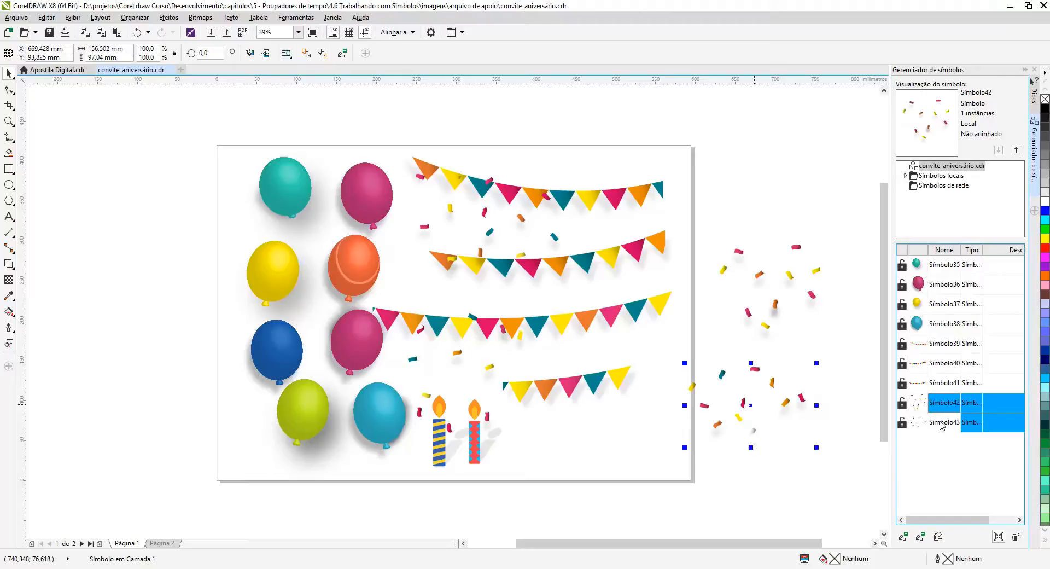
left_click(942, 385, "ctrl")
left_click(943, 364, "ctrl")
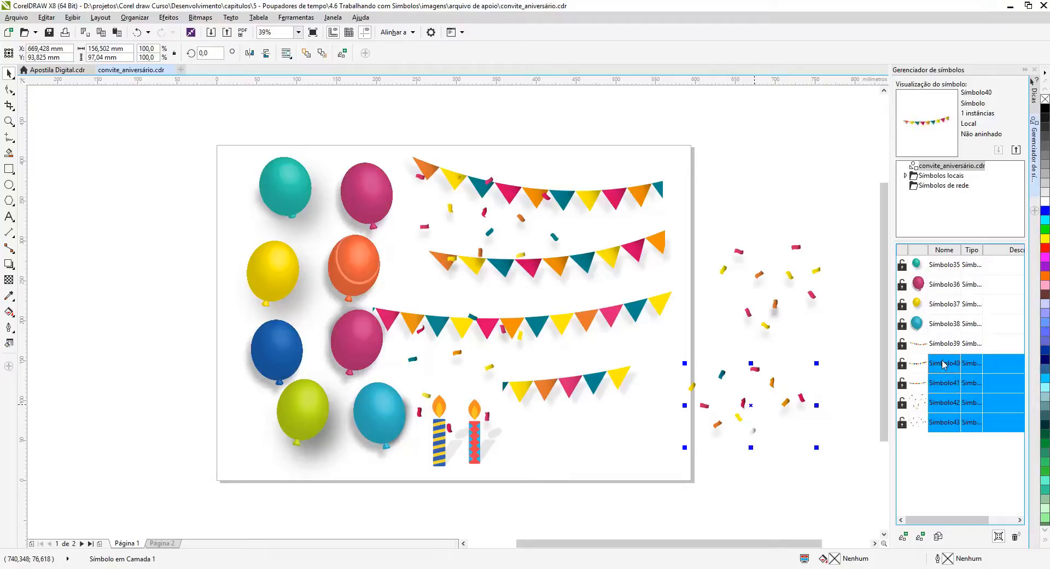
left_click(943, 345, "ctrl")
left_click(943, 326, "ctrl")
left_click(943, 306, "ctrl")
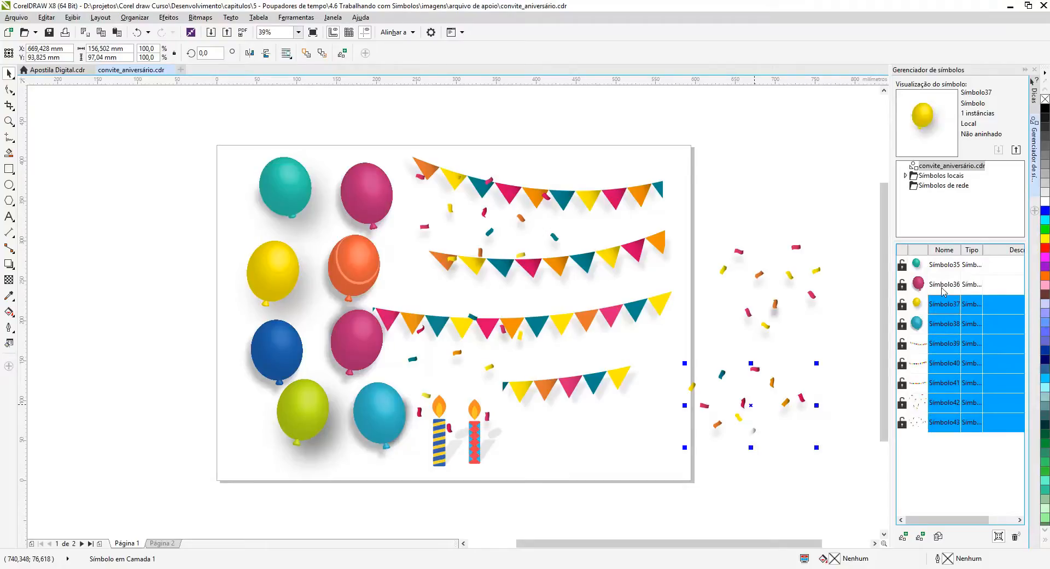
left_click(942, 285, "ctrl")
left_click(940, 266, "ctrl")
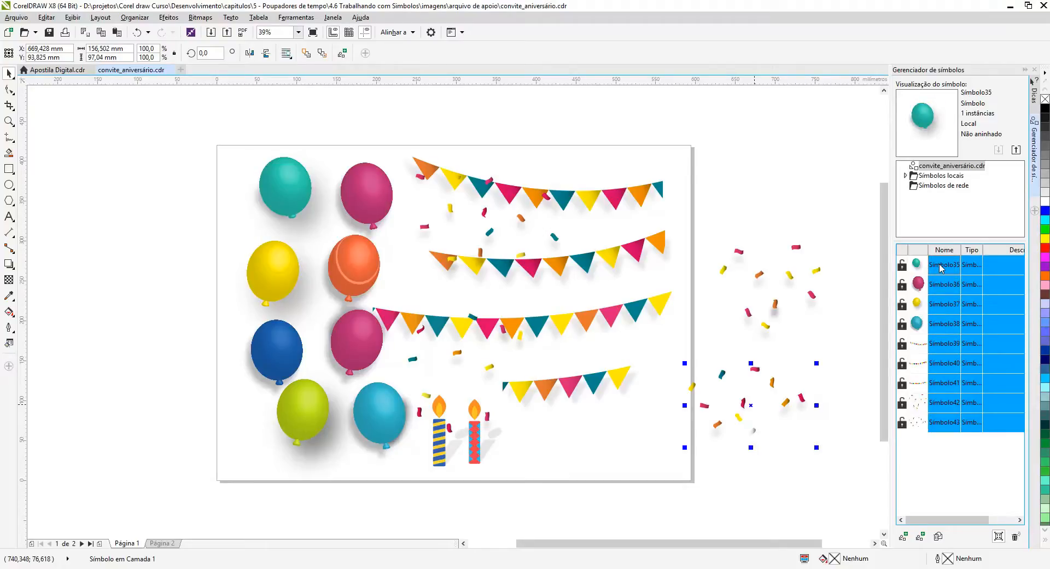
left_click(1018, 149)
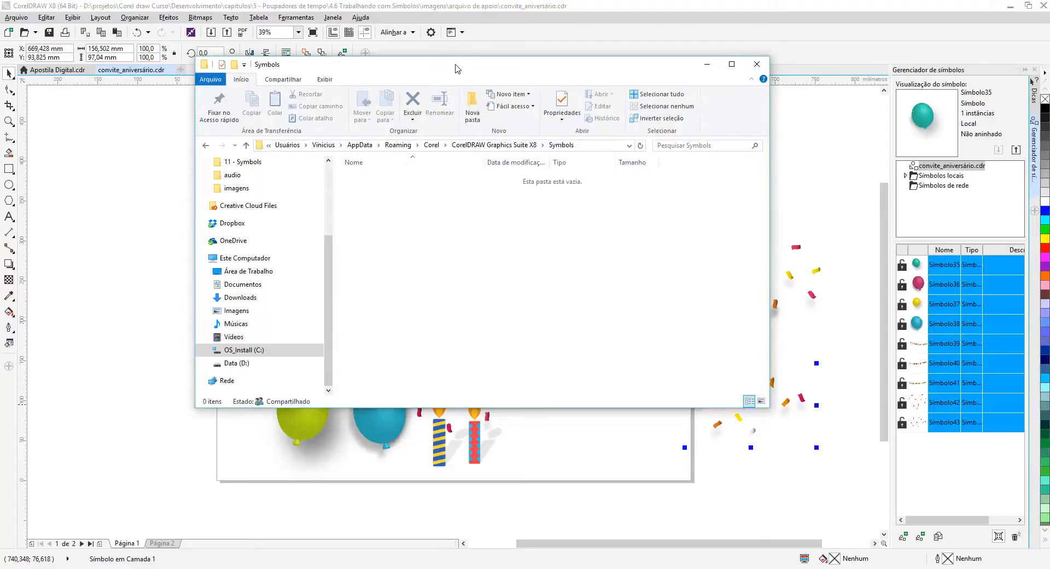
left_click_drag(457, 69, 319, 114)
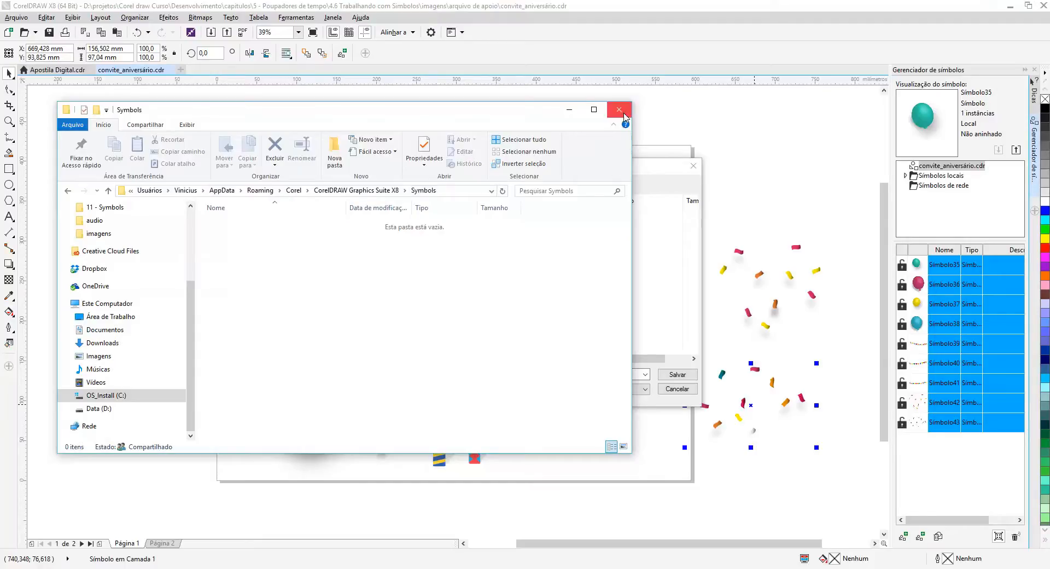
left_click(568, 109)
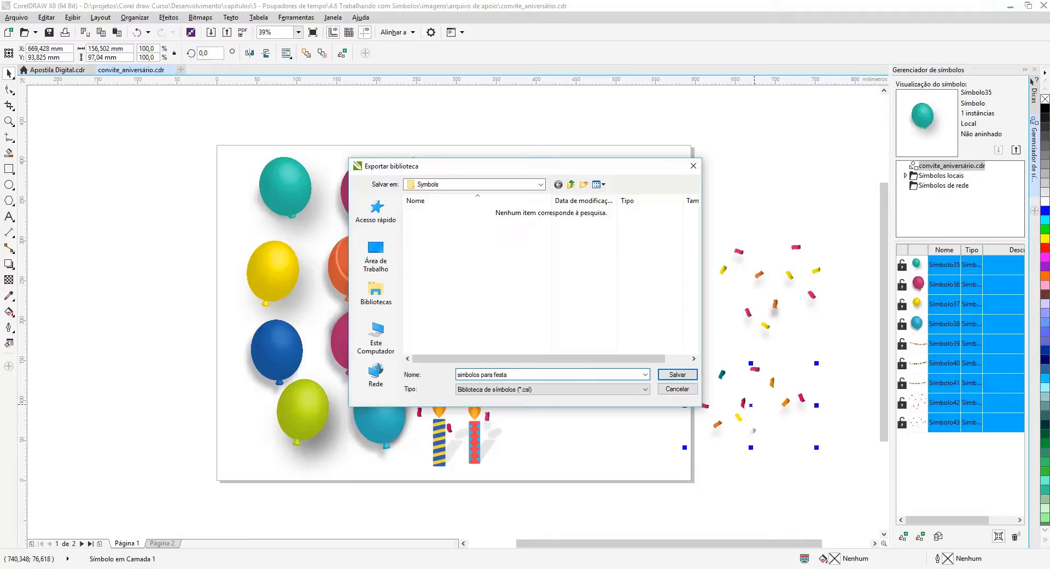
left_click(676, 375)
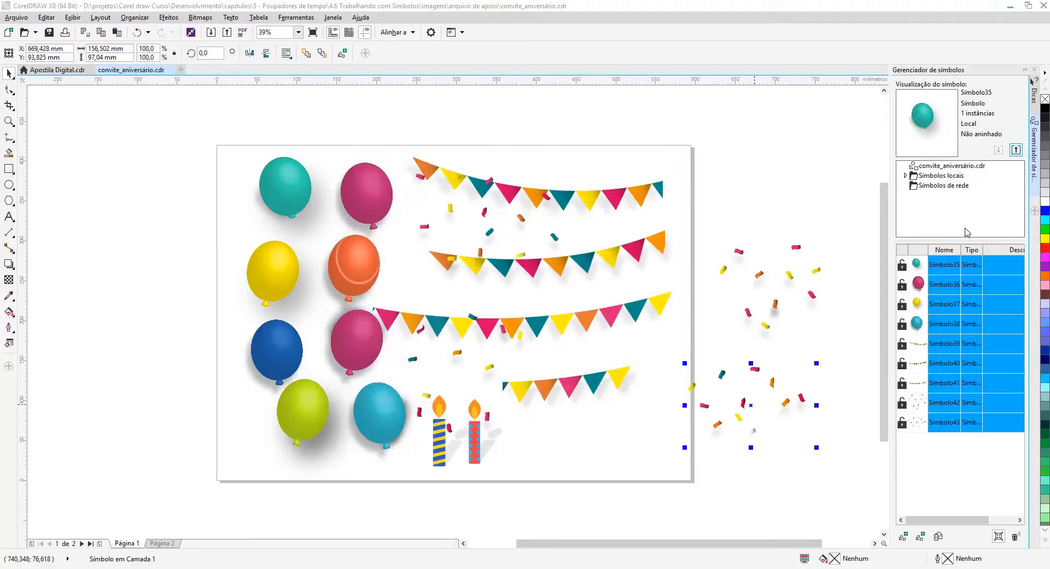
Open the library simbolos para festa.csl from the local symbols' Symbols folder and switch to the Apostila Digital.cdr document.
left_click(938, 176)
double_click(935, 177)
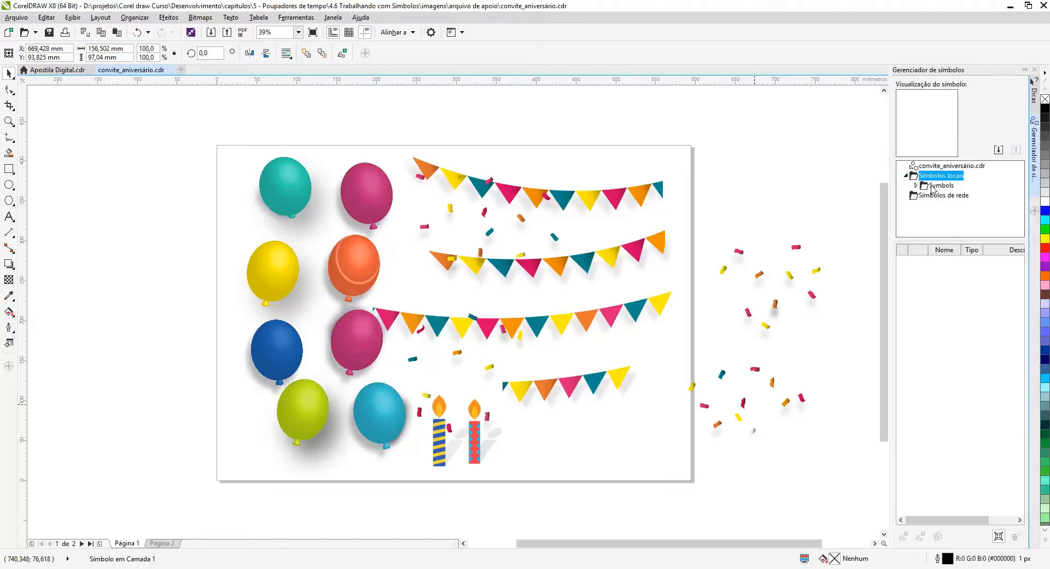
left_click(916, 185)
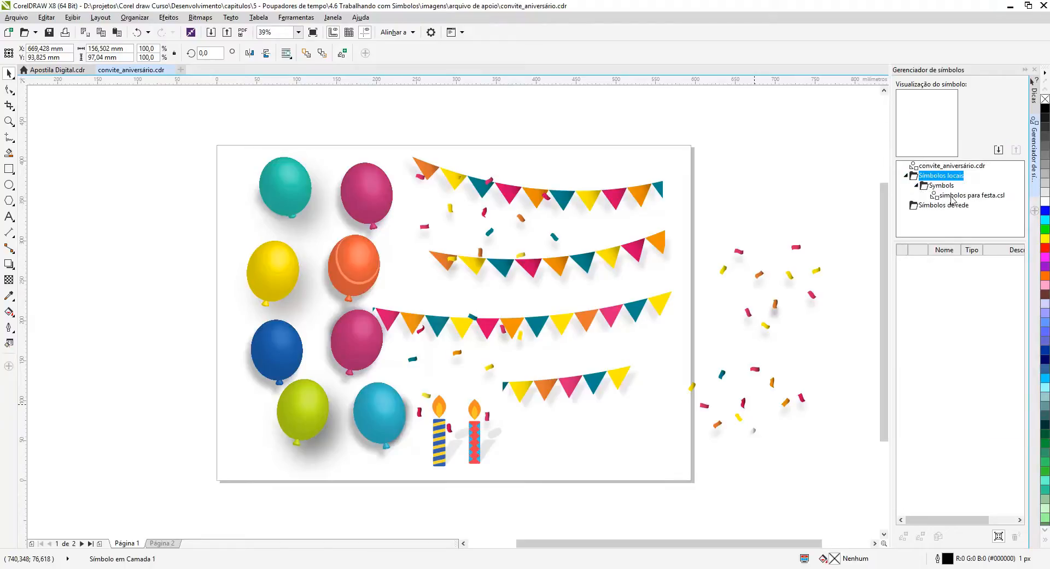
left_click(993, 196)
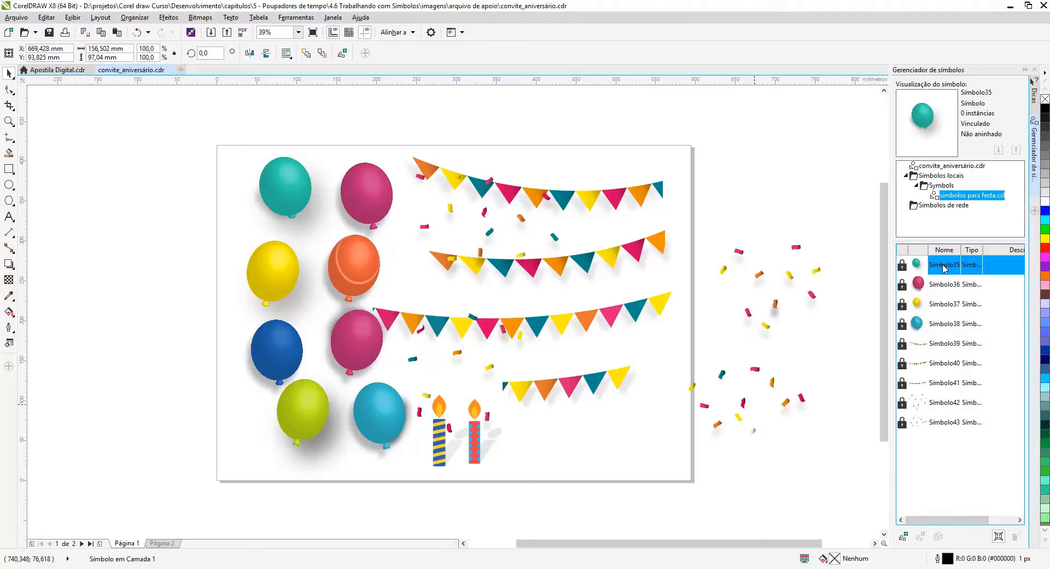
left_click(69, 73)
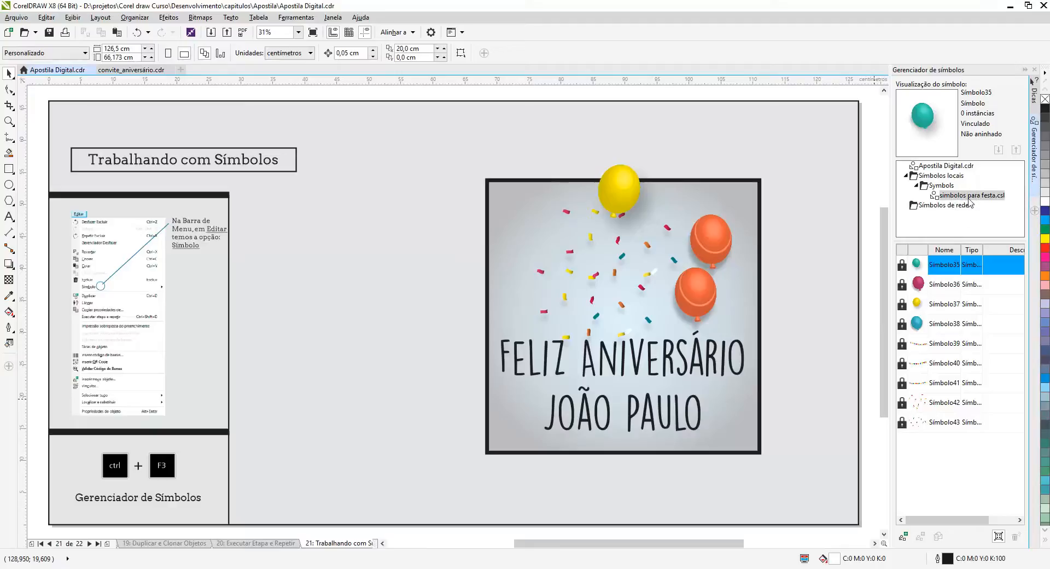
Place the bunting symbol Símbolo40 from simbolos para festa.csl along the card's upper-left edge, centred at about X 84, Y 50.5 cm.
left_click(946, 270)
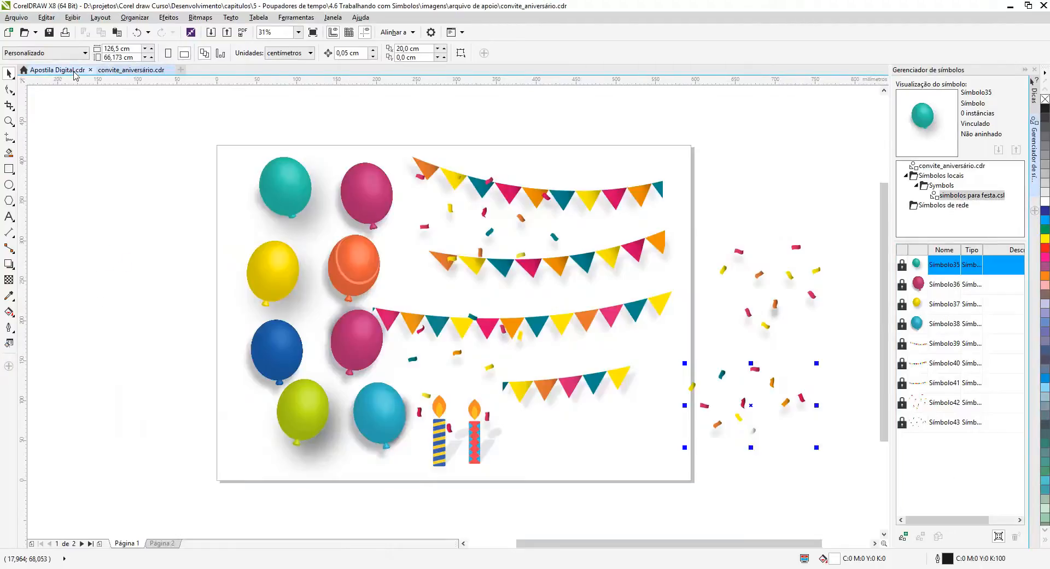
left_click(149, 72)
left_click(70, 73)
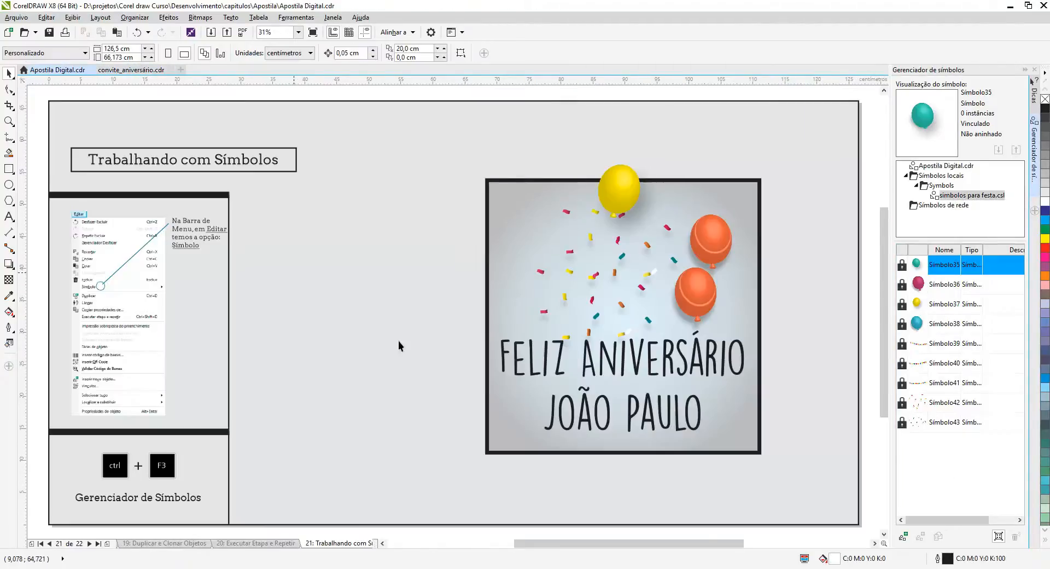
left_click(941, 365)
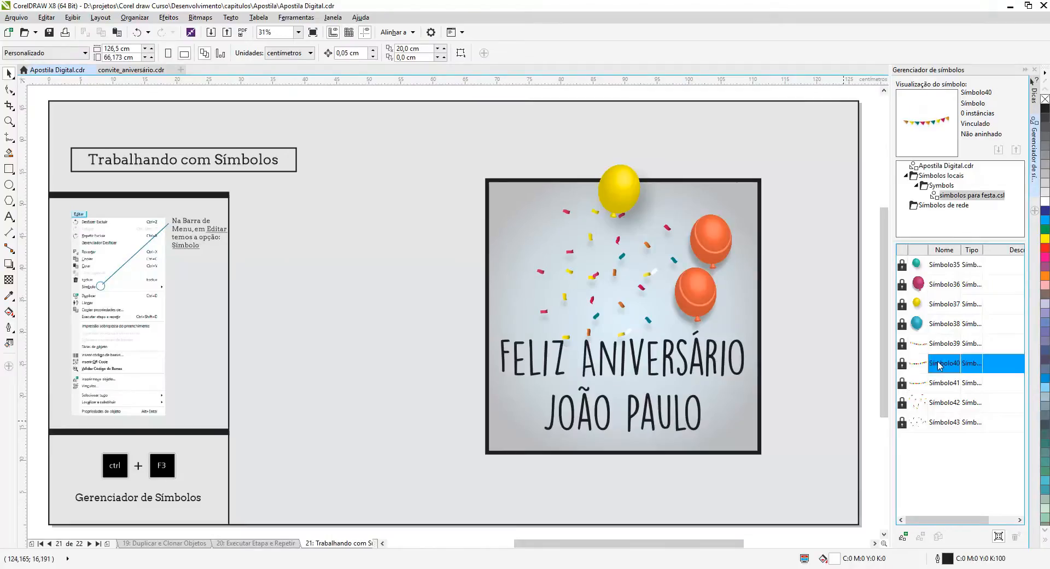
left_click_drag(939, 363, 589, 204)
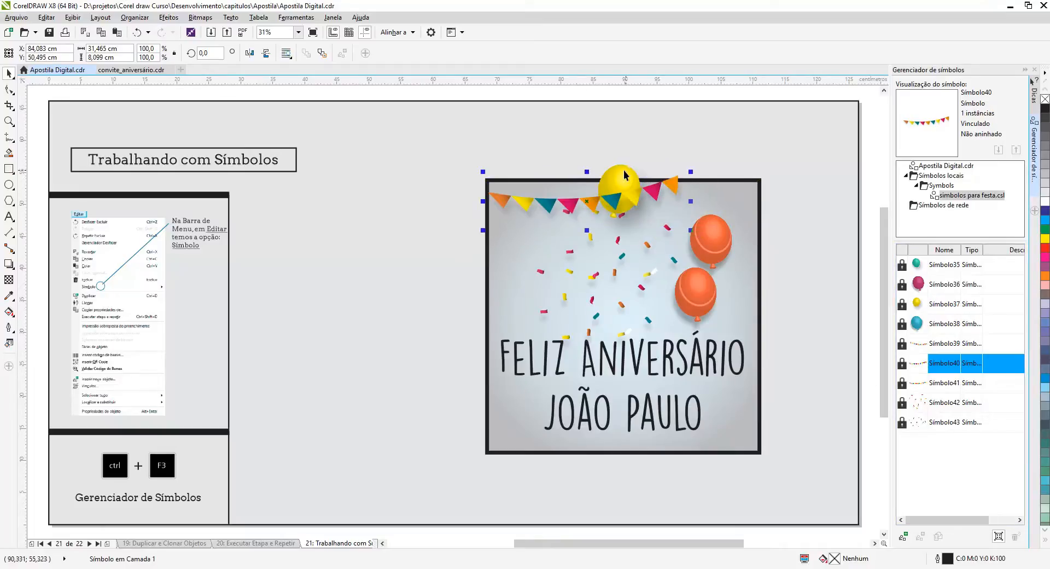
Move the yellow balloon below the bunting's left end and shift the upper orange balloon slightly up and left.
left_click(609, 188)
left_click_drag(619, 174, 524, 239)
left_click_drag(716, 238, 704, 225)
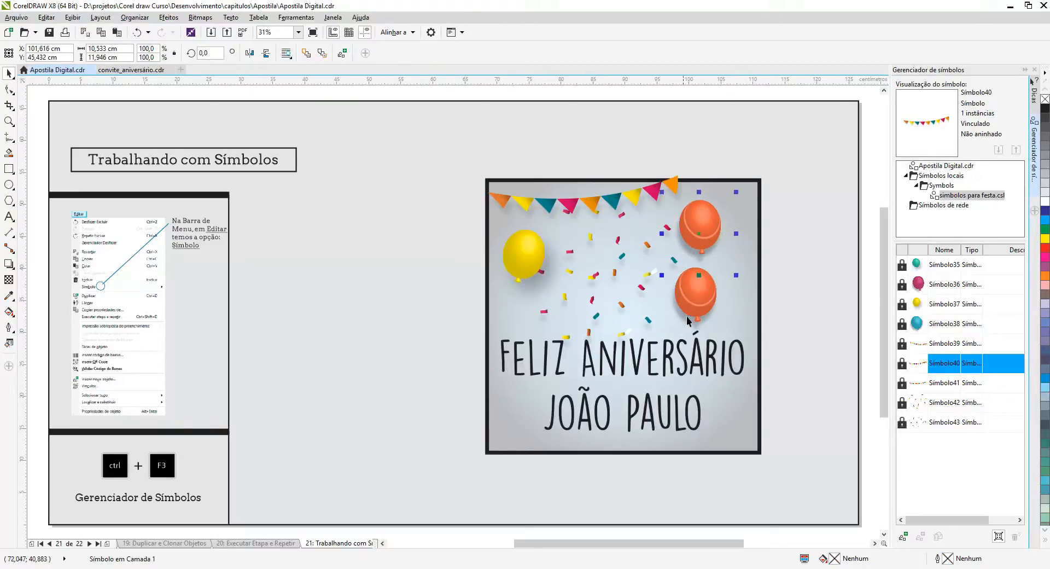
left_click(513, 253)
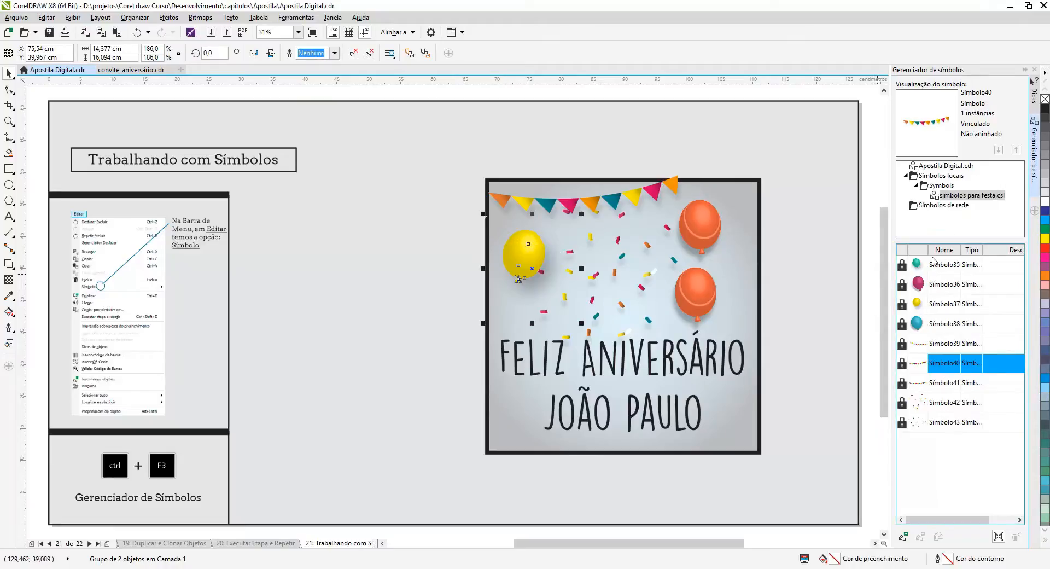
List the symbols of Apostila Digital.cdr and revert both orange balloon instances on the card to objects.
left_click(931, 166)
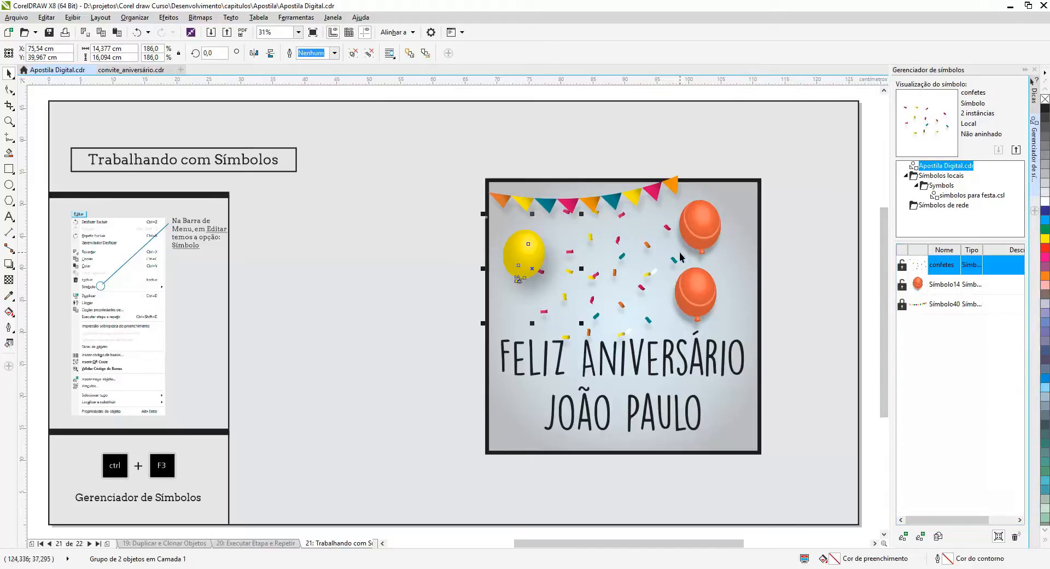
left_click(700, 218)
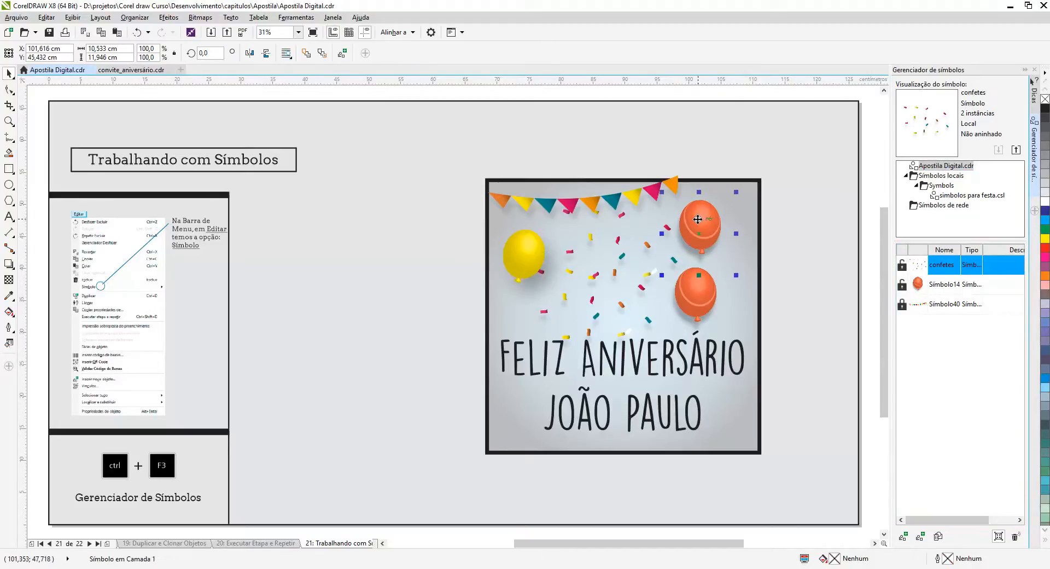
right_click(699, 218)
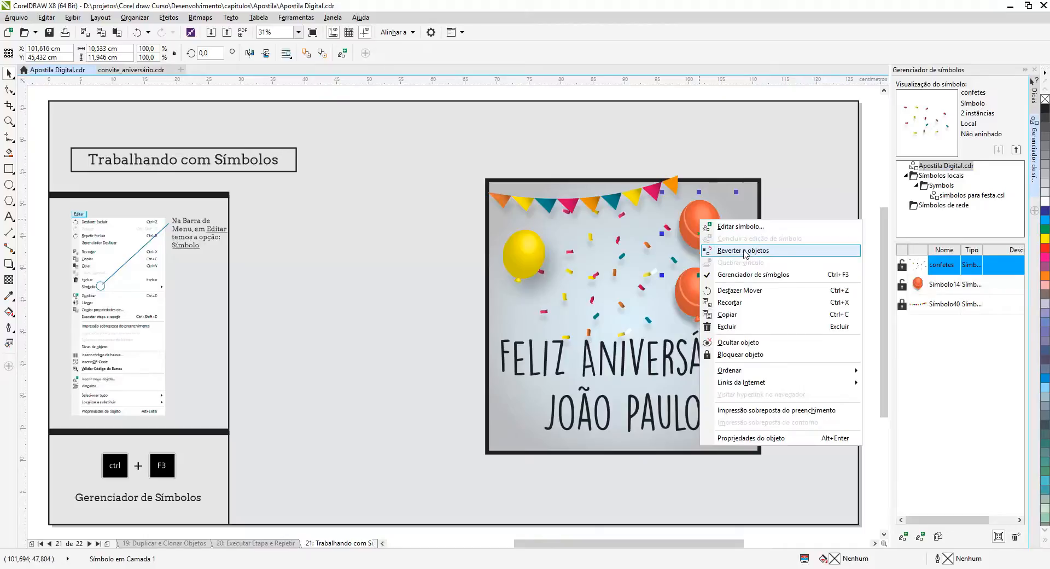
left_click(743, 249)
left_click(701, 297)
right_click(699, 296)
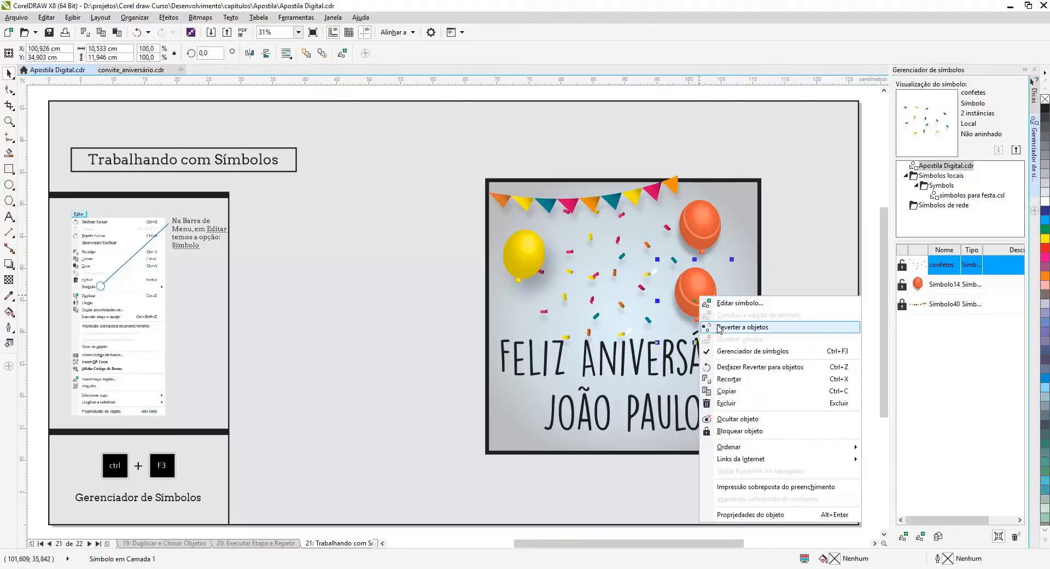
left_click(719, 328)
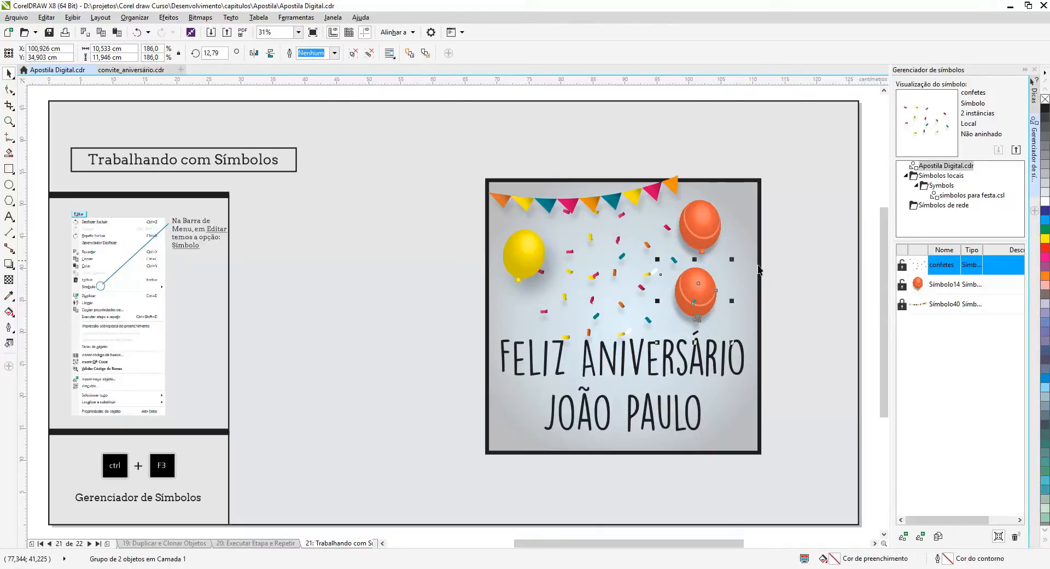
Revert the upper and lower confetti symbol instances on the card to objects.
left_click(620, 248)
left_click(619, 241)
right_click(613, 234)
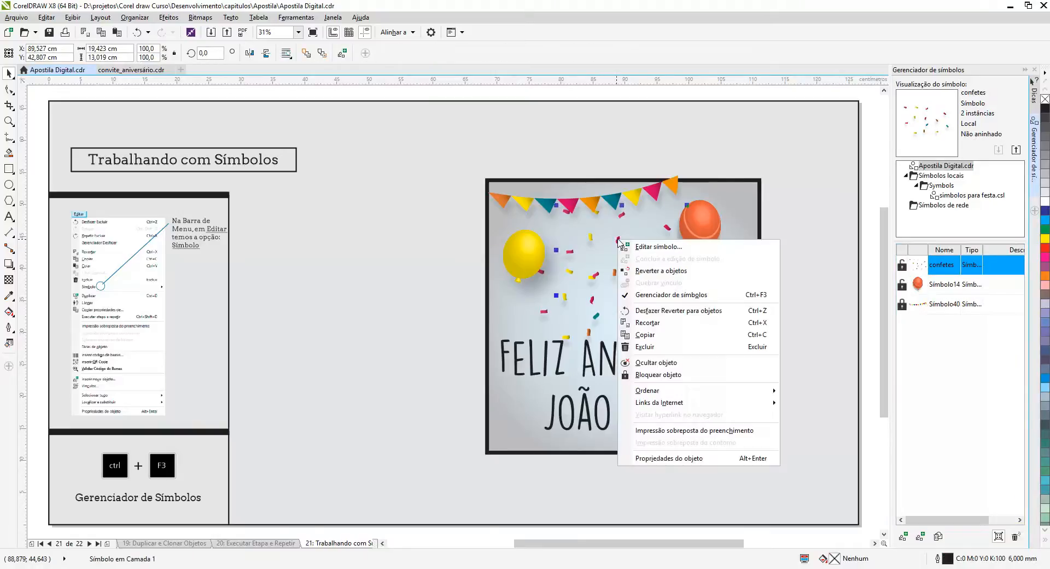
left_click(646, 270)
left_click(596, 316)
right_click(596, 317)
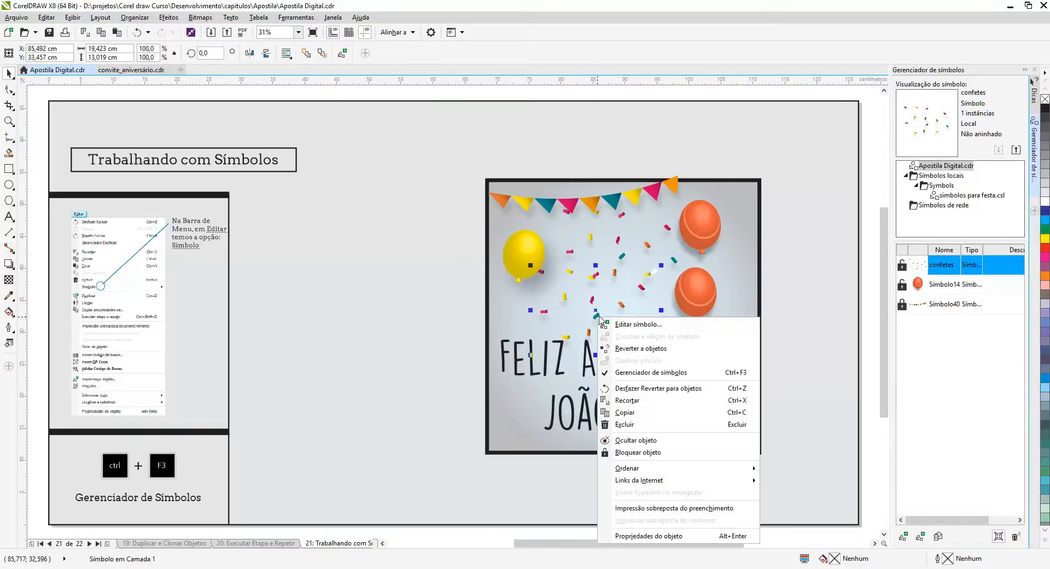
left_click(641, 348)
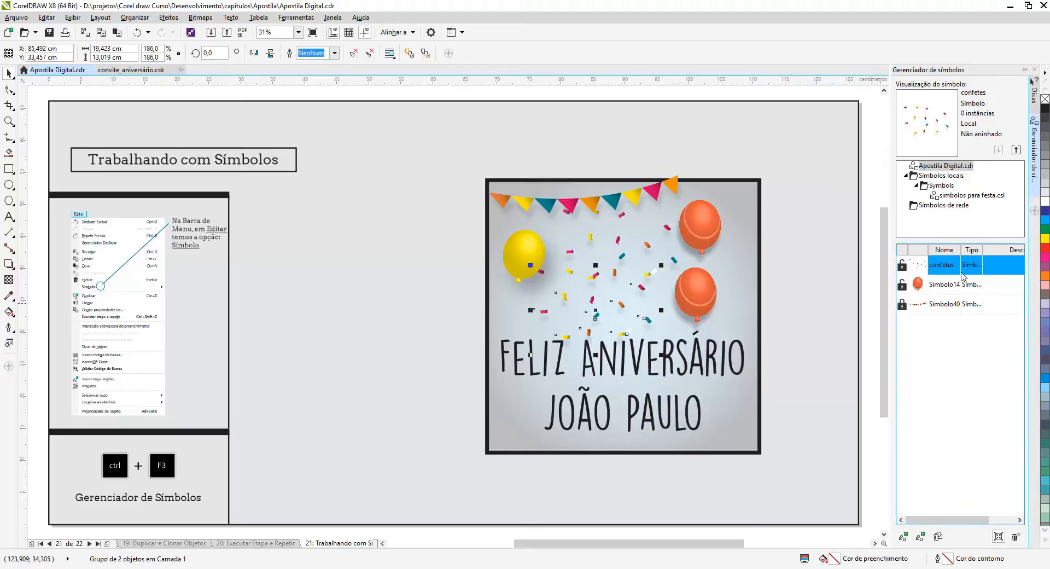
Check the document's symbols for instances and remove the unused symbols confetes and Símbolo14.
left_click(954, 290)
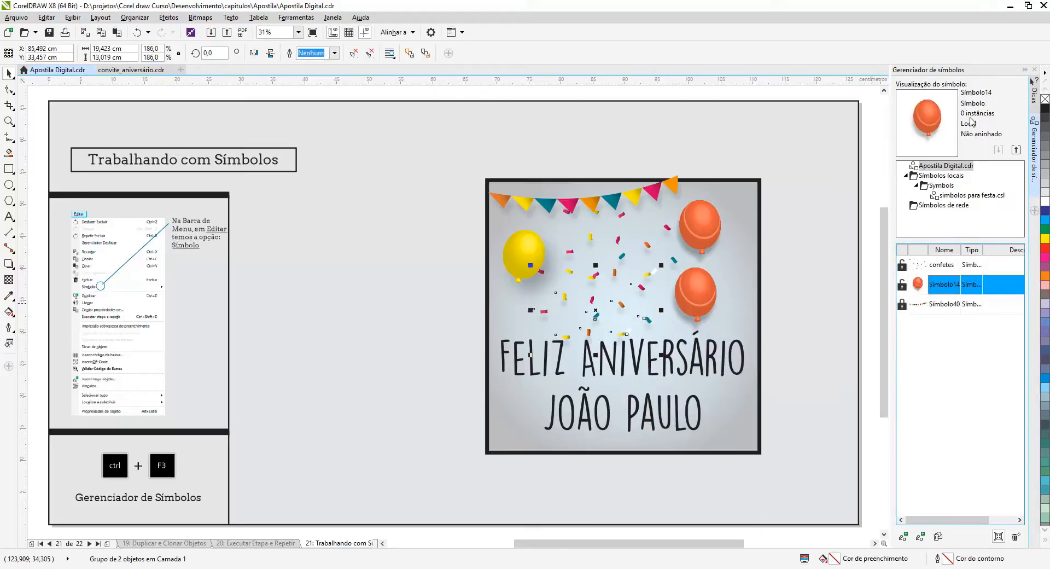
left_click(944, 303)
left_click(938, 266)
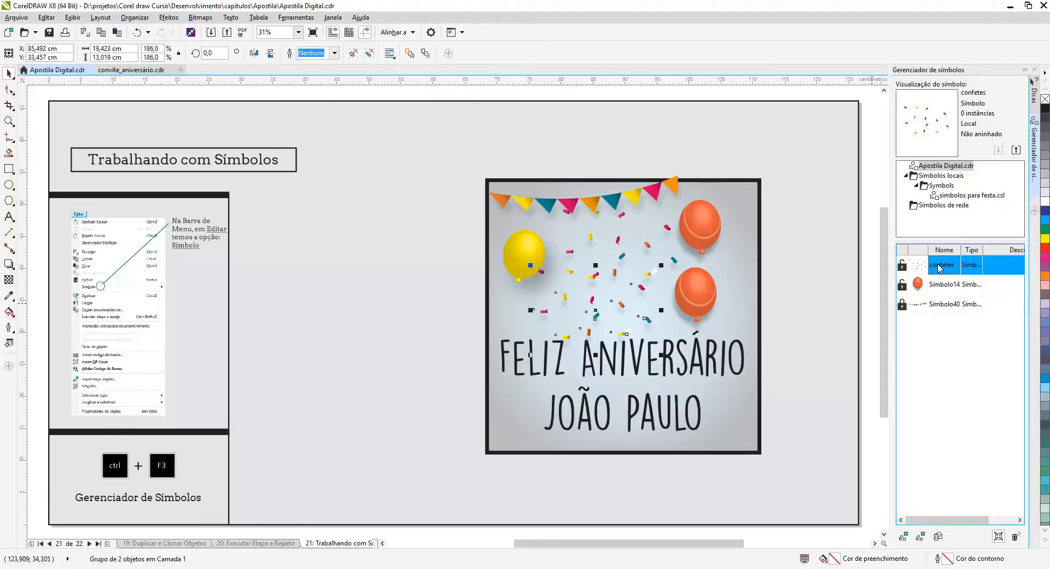
left_click(936, 308)
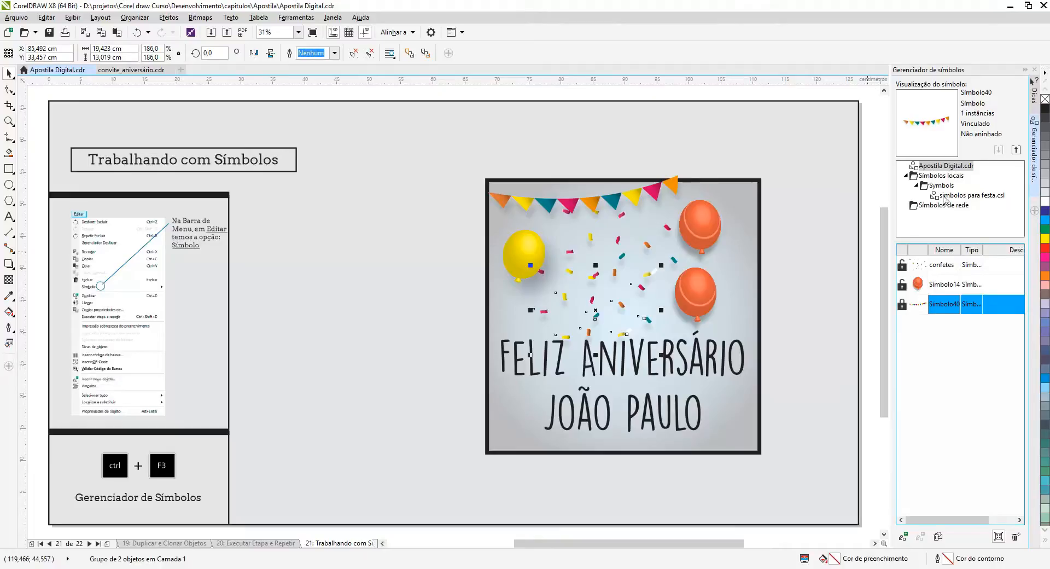
left_click(952, 289)
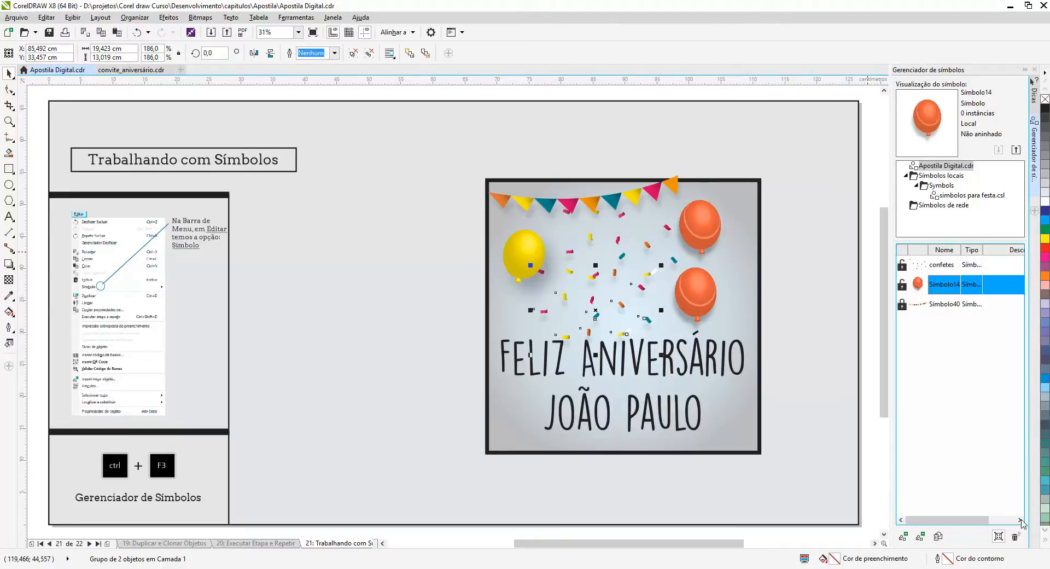
left_click(1016, 537)
Delete both confetti groups, the two orange balloons and the yellow balloon from the card.
left_click(598, 319)
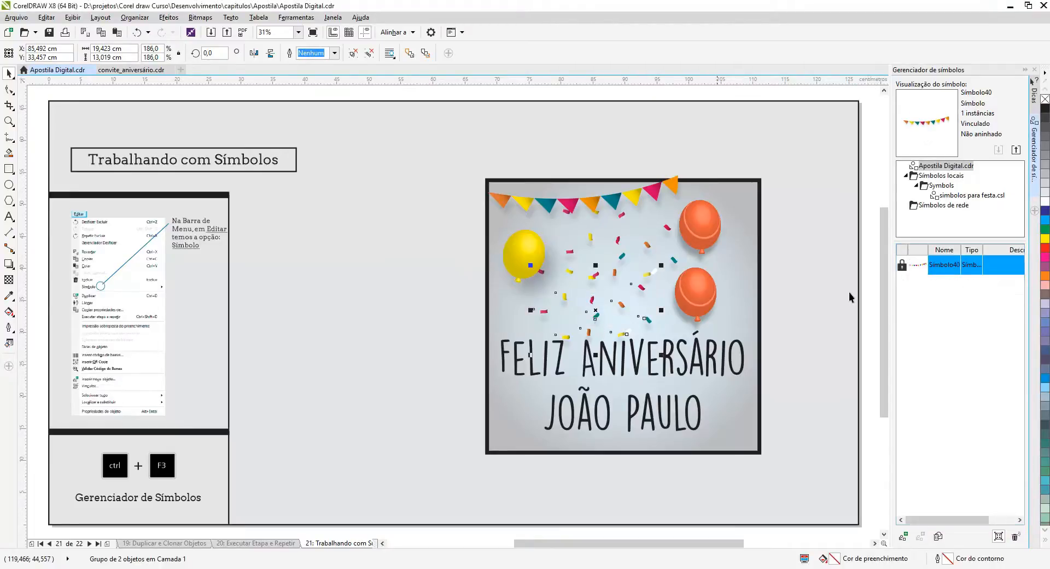
left_click(647, 246)
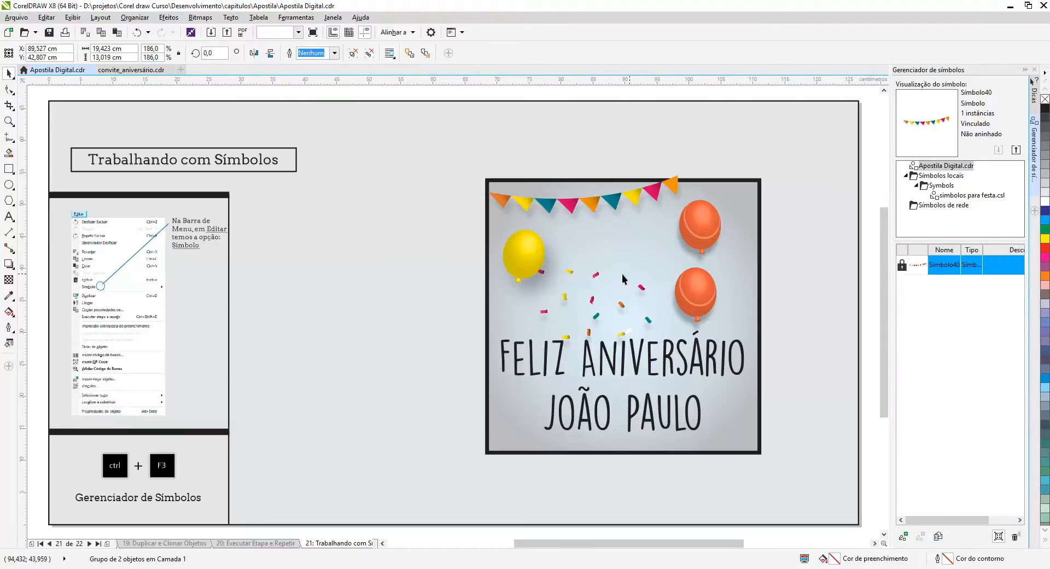
key("Delete")
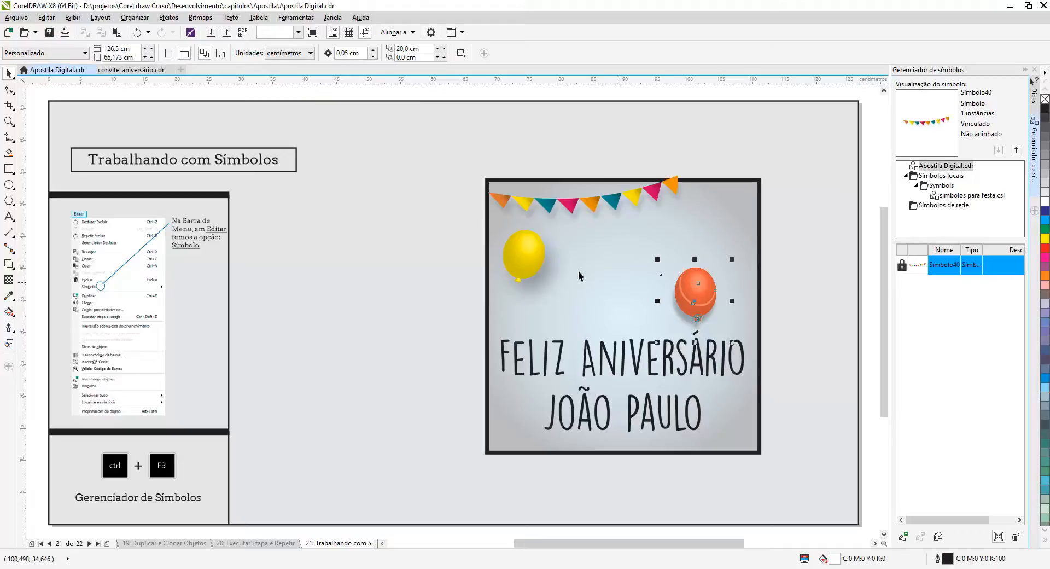
key("Delete")
left_click(520, 257)
key("Delete")
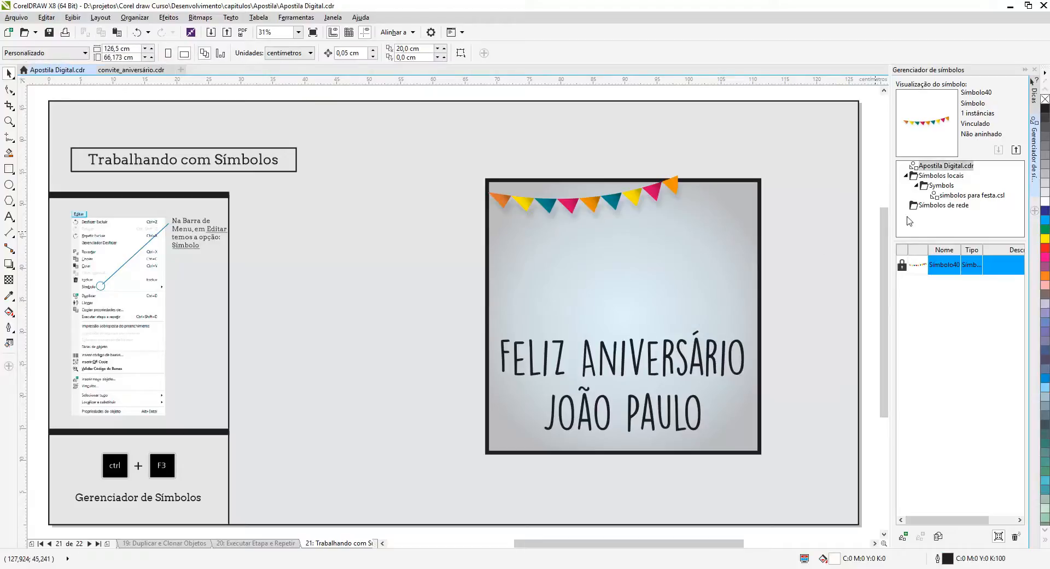
Place library balloons Símbolo35 at about X 106, Y 41 cm and Símbolo37 at about X 75.5, Y 35.5 cm on the card.
left_click(958, 196)
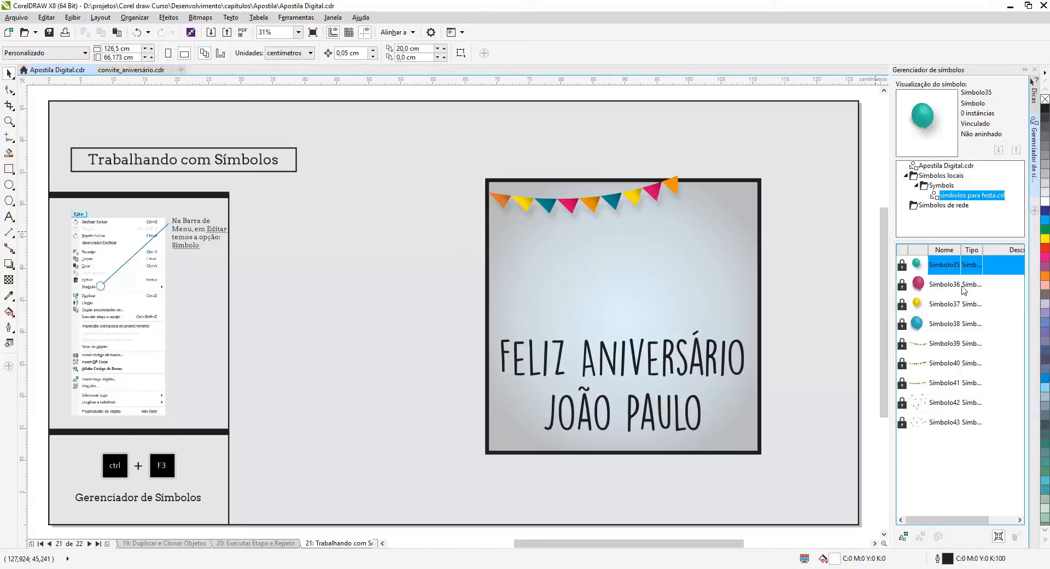
left_click_drag(945, 266, 728, 260)
left_click(949, 304)
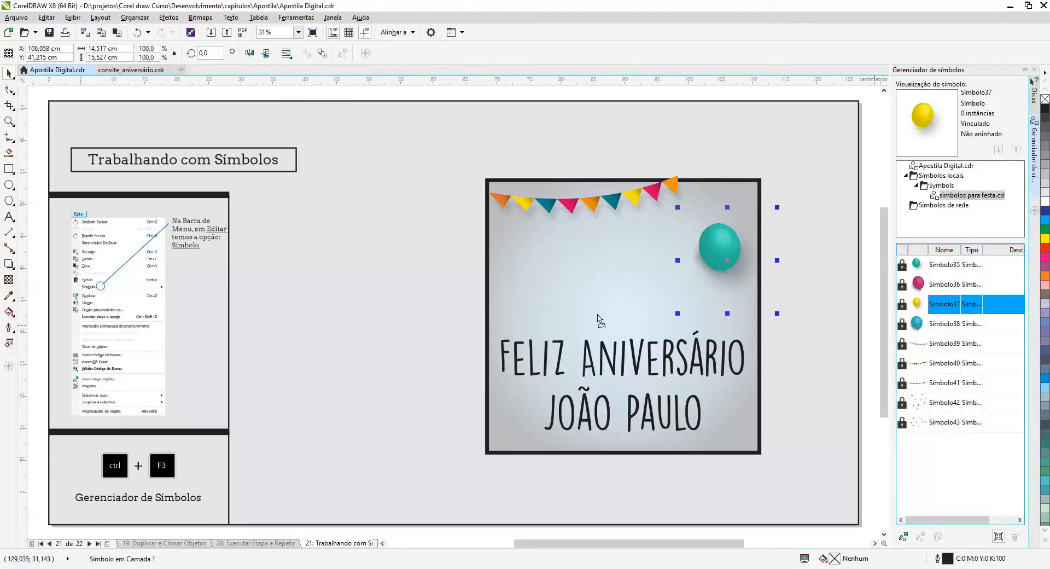
left_click_drag(524, 295, 535, 297)
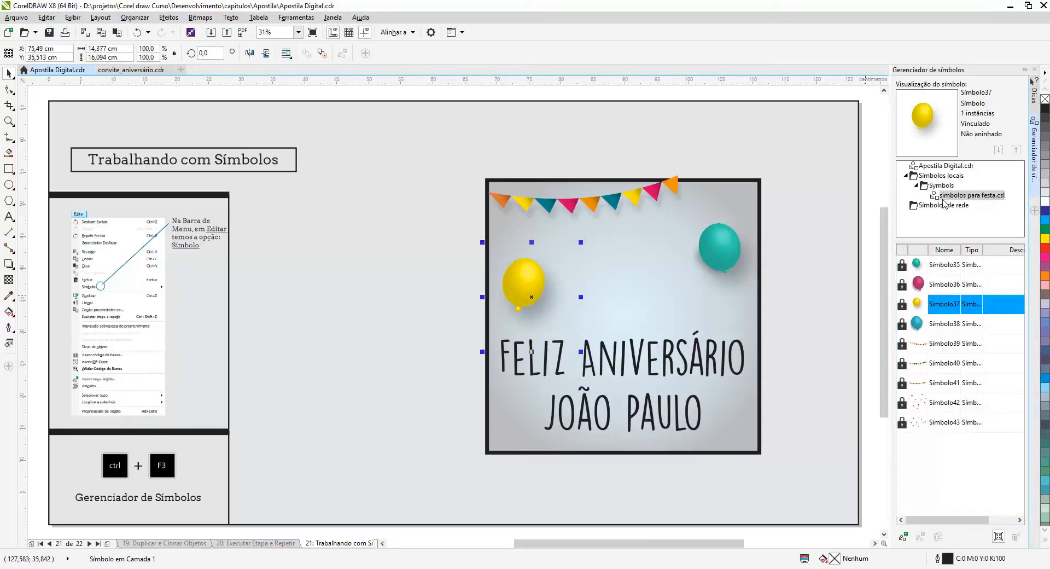
Add a second Símbolo40 bunting at about X 95, Y 49 cm and a Símbolo41 bunting at about X 87, Y 46 cm.
left_click(949, 363)
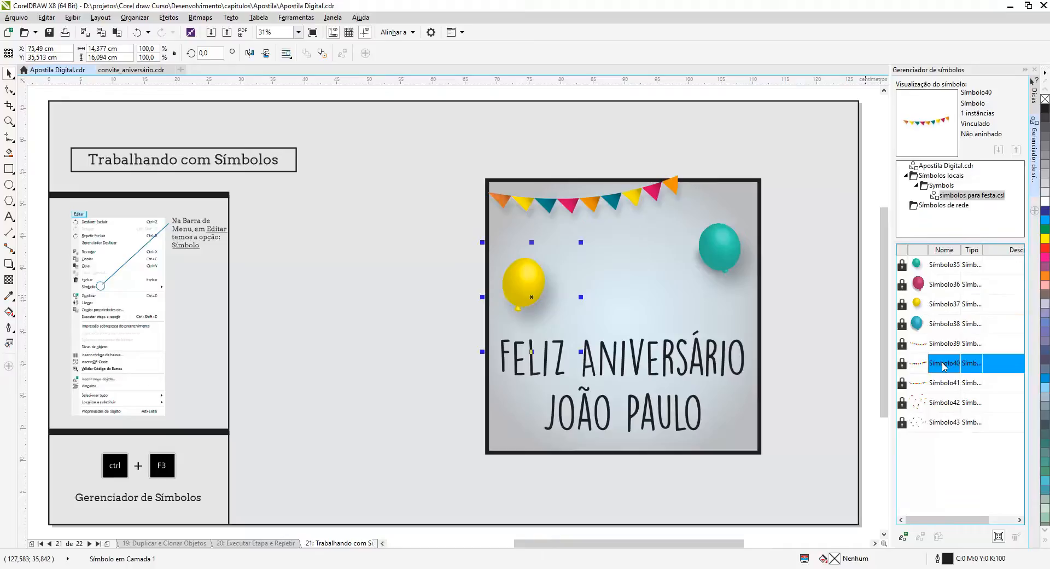
left_click_drag(835, 325, 658, 218)
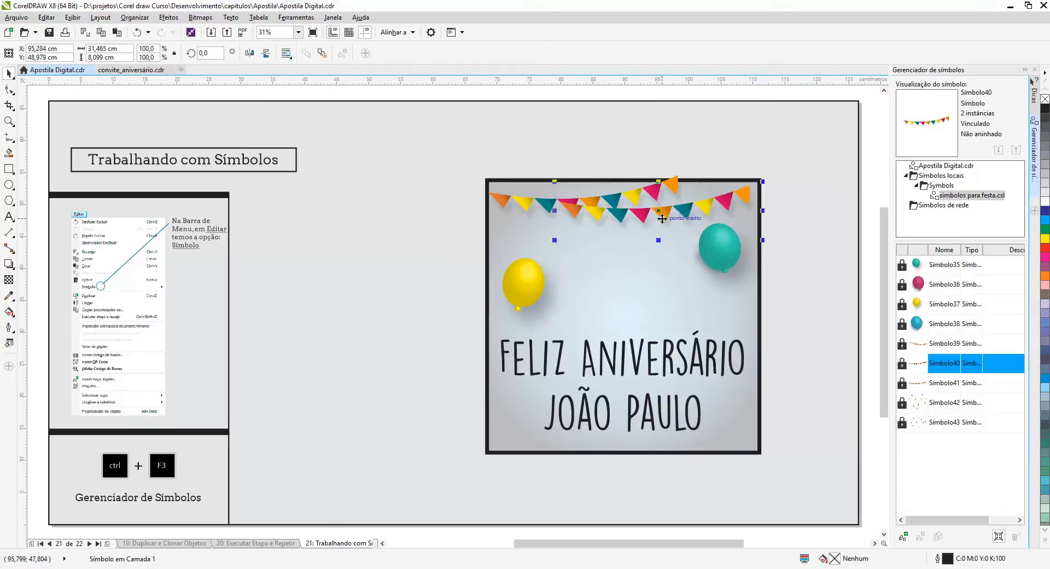
left_click(944, 385)
left_click_drag(946, 385, 615, 239)
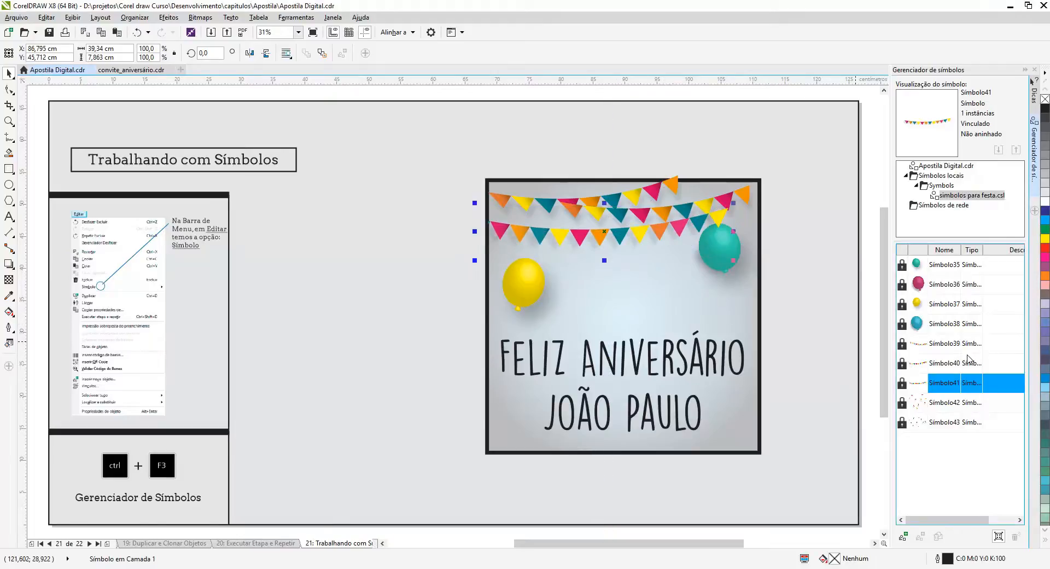
Place confetti symbols Símbolo42 and Símbolo43 between the balloons, with Símbolo42 at about X 83, Y 35 cm and Símbolo43 at about X 100, Y 34 cm.
left_click(943, 404)
left_click_drag(927, 403, 601, 283)
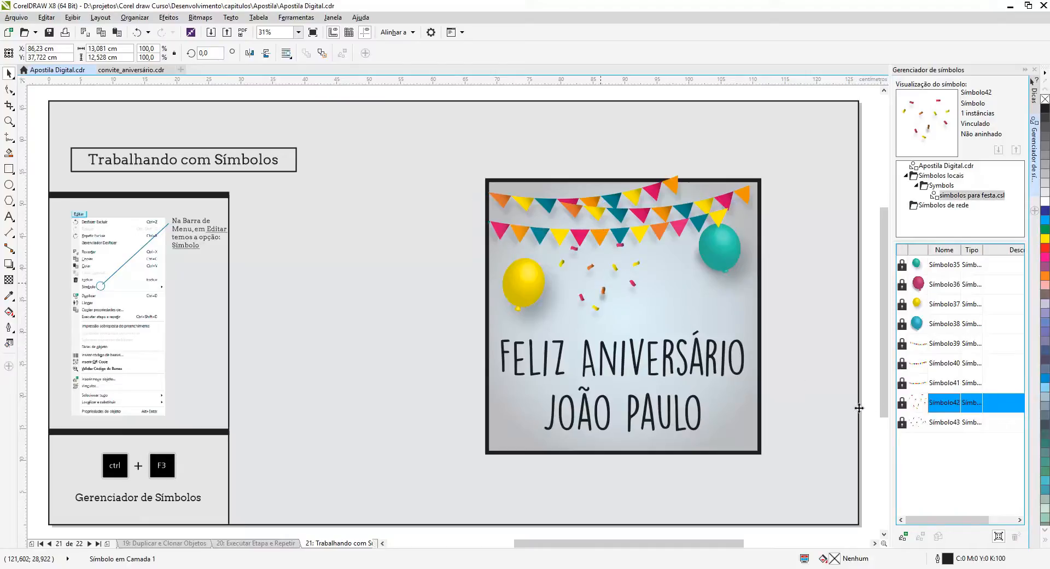
left_click_drag(955, 425, 690, 313)
left_click(591, 270)
left_click_drag(589, 270, 566, 287)
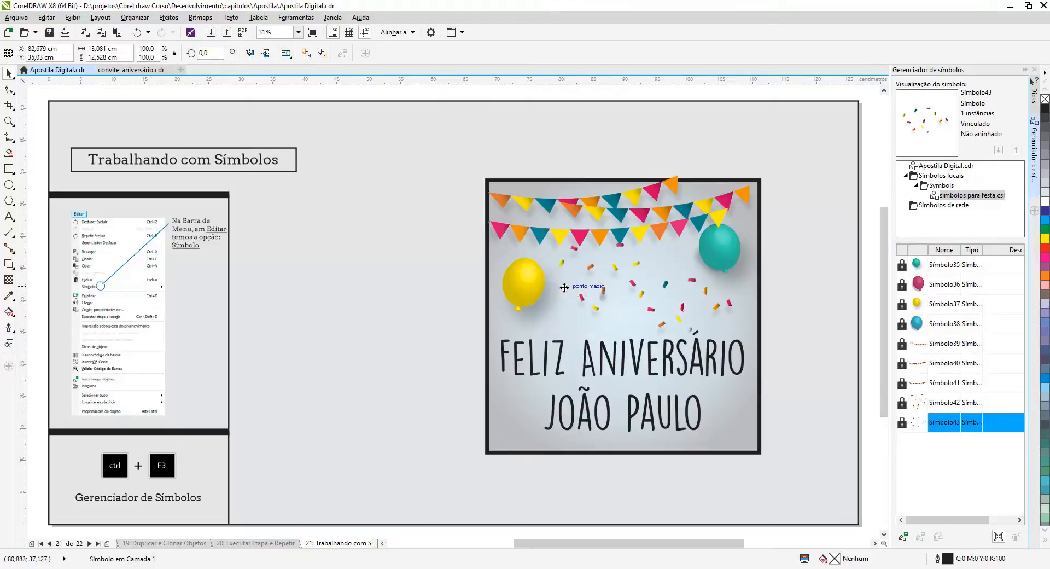
left_click(683, 309)
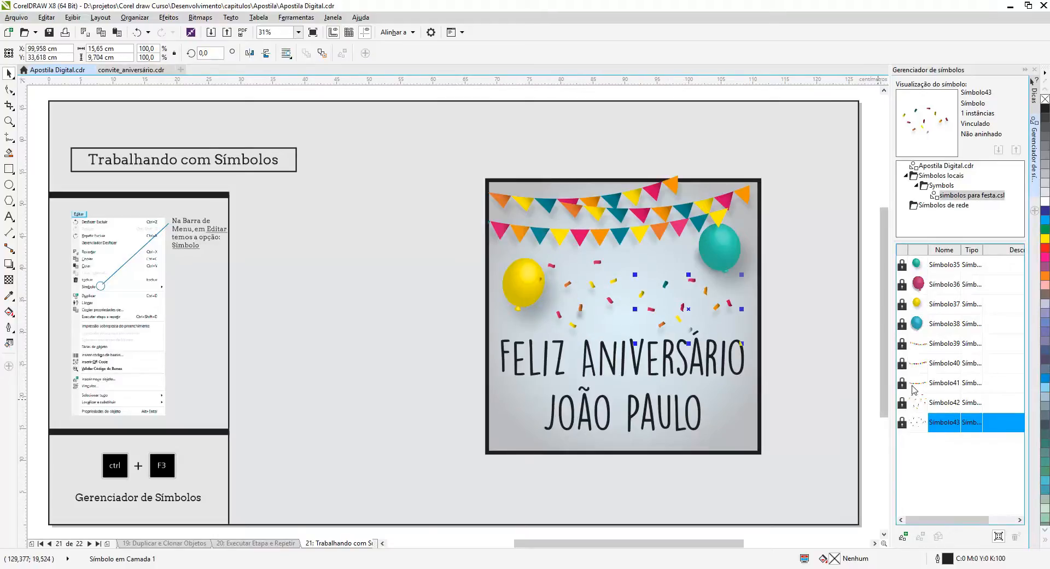
Add another Símbolo42 confetti instance over the card's lettering at about X 87, Y 23 cm.
left_click(934, 402)
left_click_drag(613, 359, 610, 382)
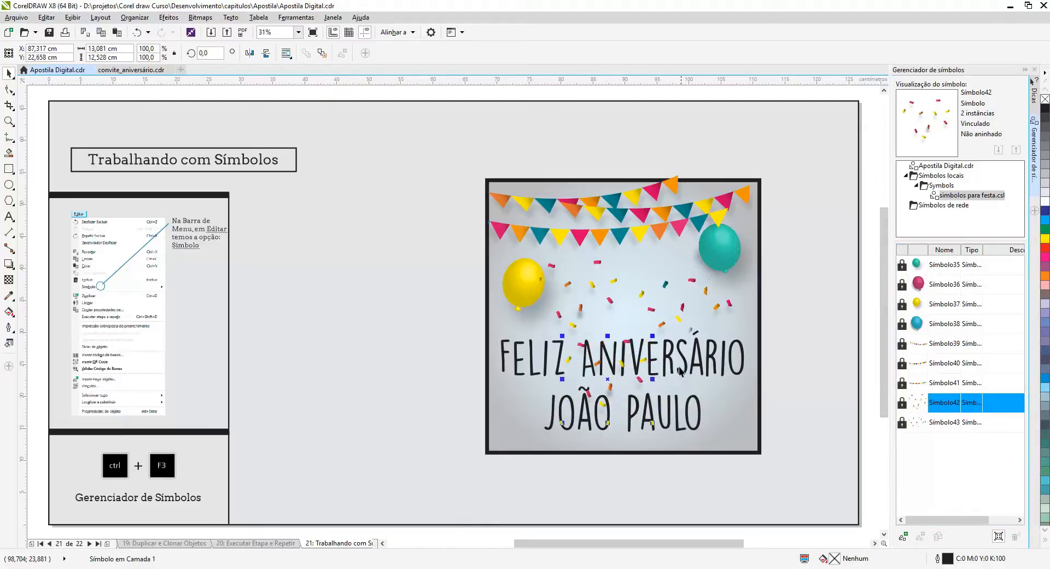
left_click(796, 372)
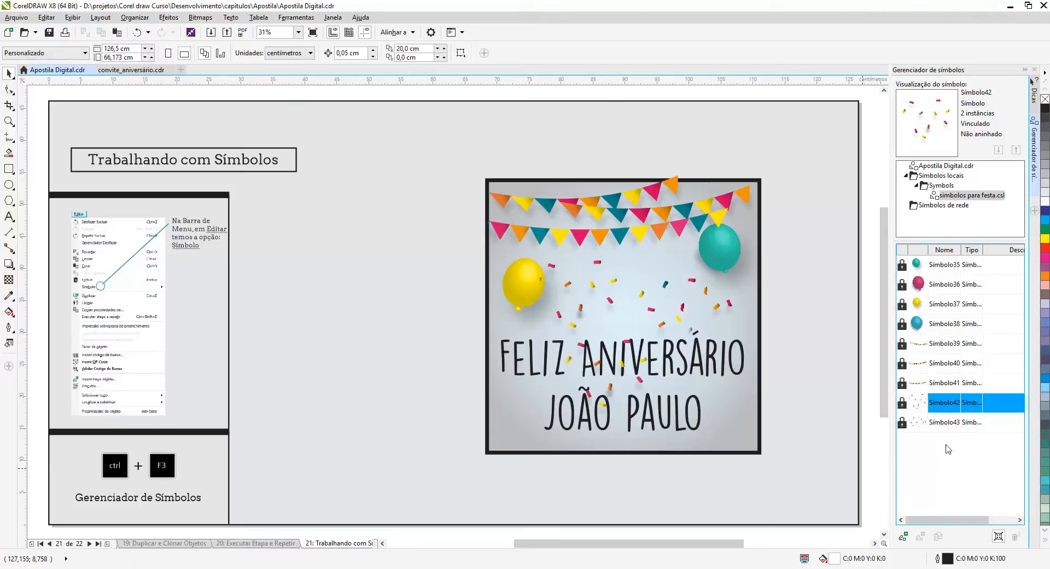
Review the linked symbols in Apostila Digital.cdr, including Símbolo35's available copy options, and check the balloon instances on the card.
left_click(944, 167)
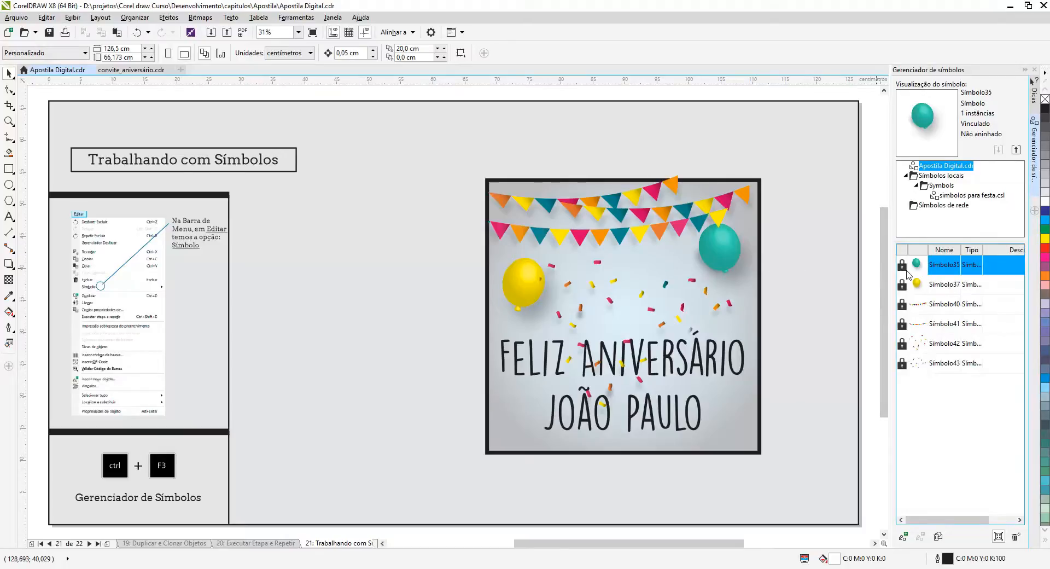
right_click(942, 268)
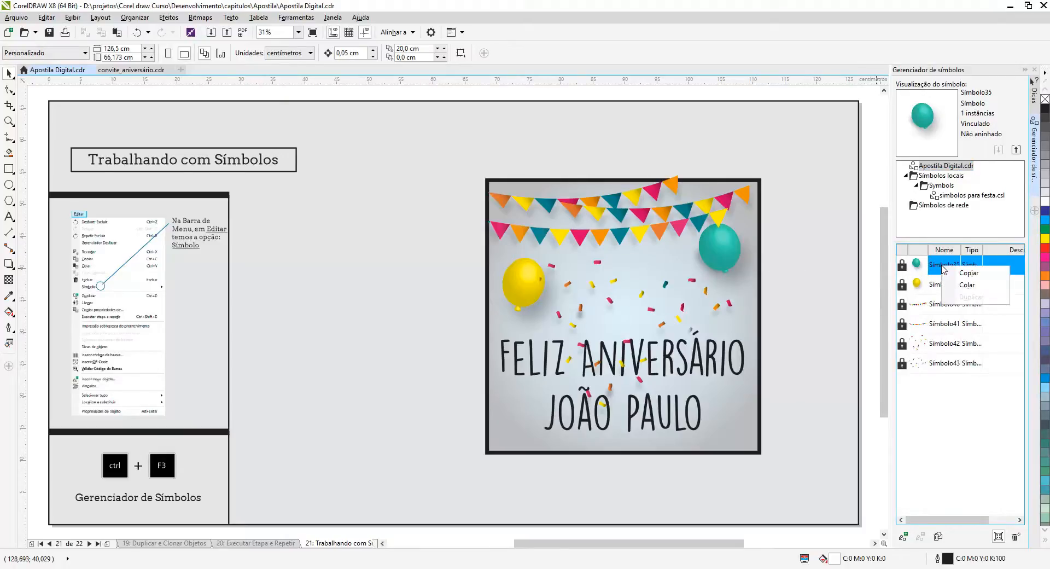
left_click(943, 392)
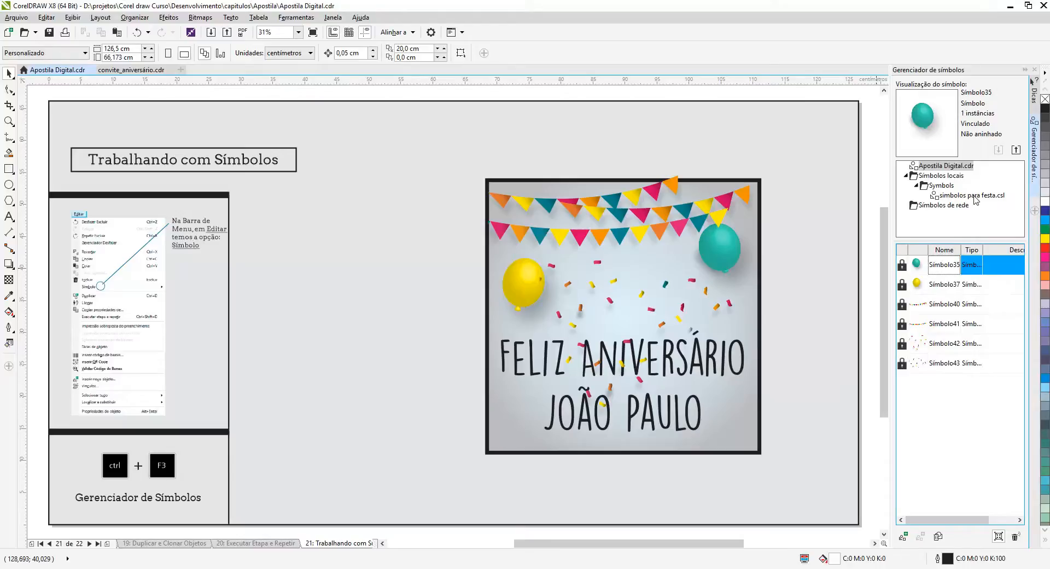
left_click(727, 250)
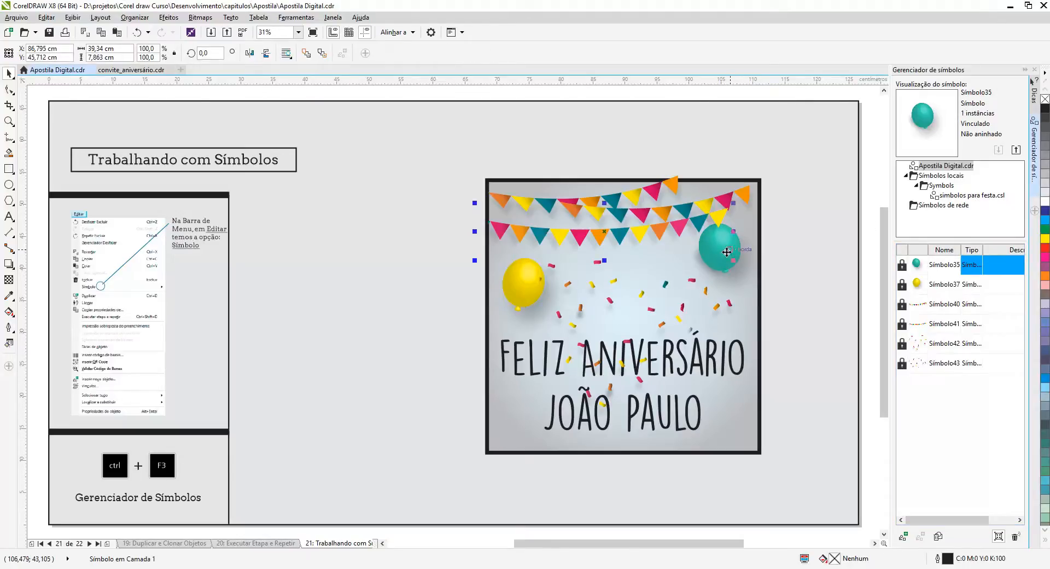
Break the yellow balloon instance's link to its external symbol definition on the birthday card.
left_click(516, 293)
right_click(516, 294)
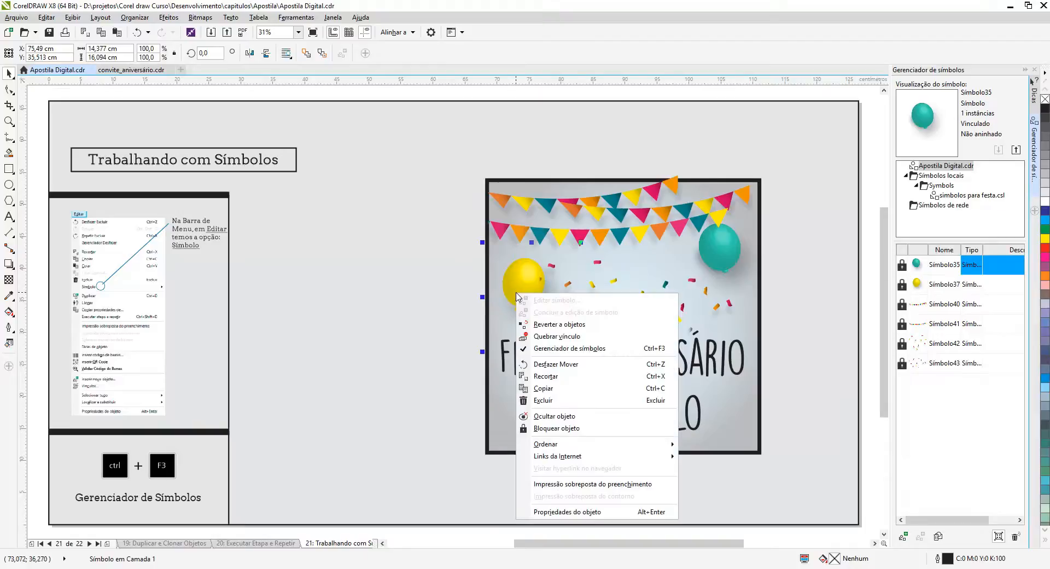
left_click(556, 337)
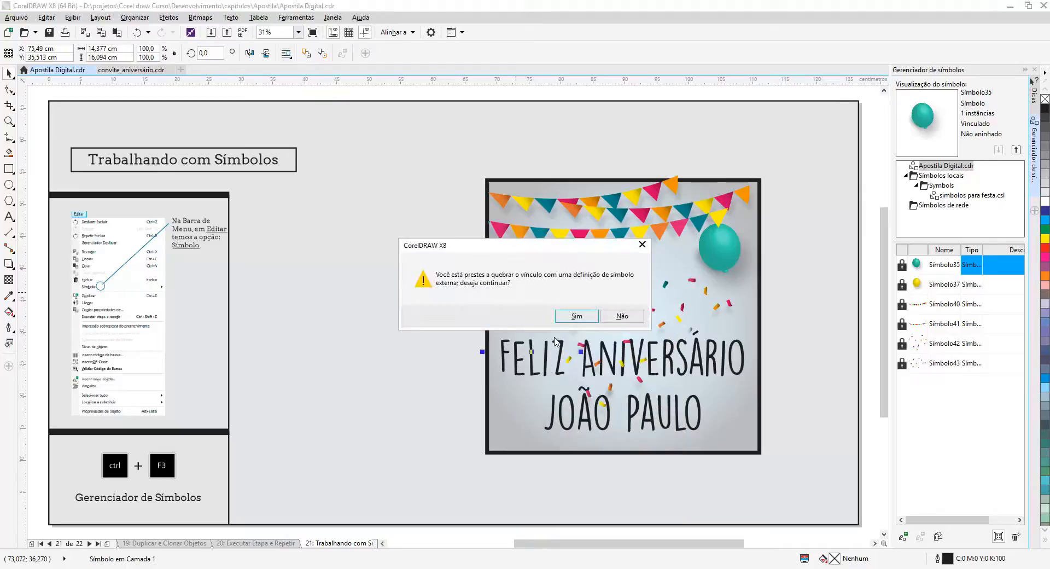
left_click(575, 316)
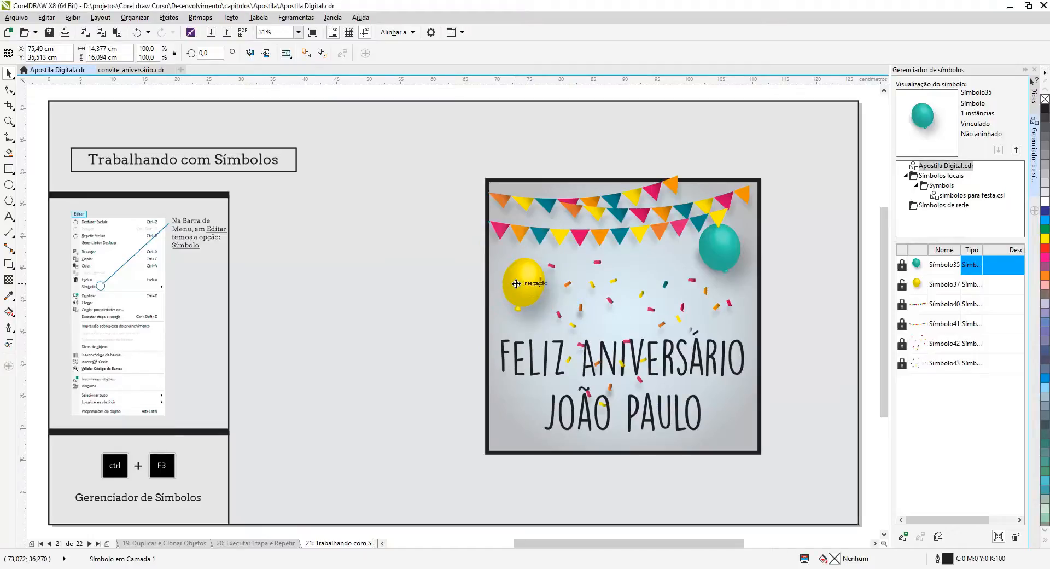
Edit the unlinked yellow balloon symbol to scale it down to about 8.2 × 9.2 cm, and move its card instance to about X 73, Y 36 cm.
left_click(515, 284)
right_click(530, 296)
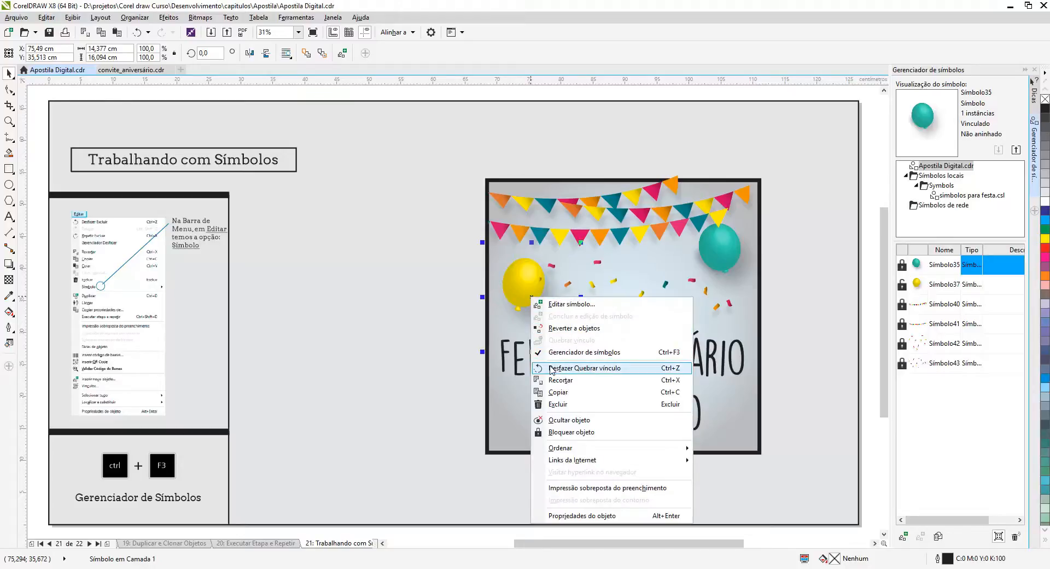
left_click(556, 305)
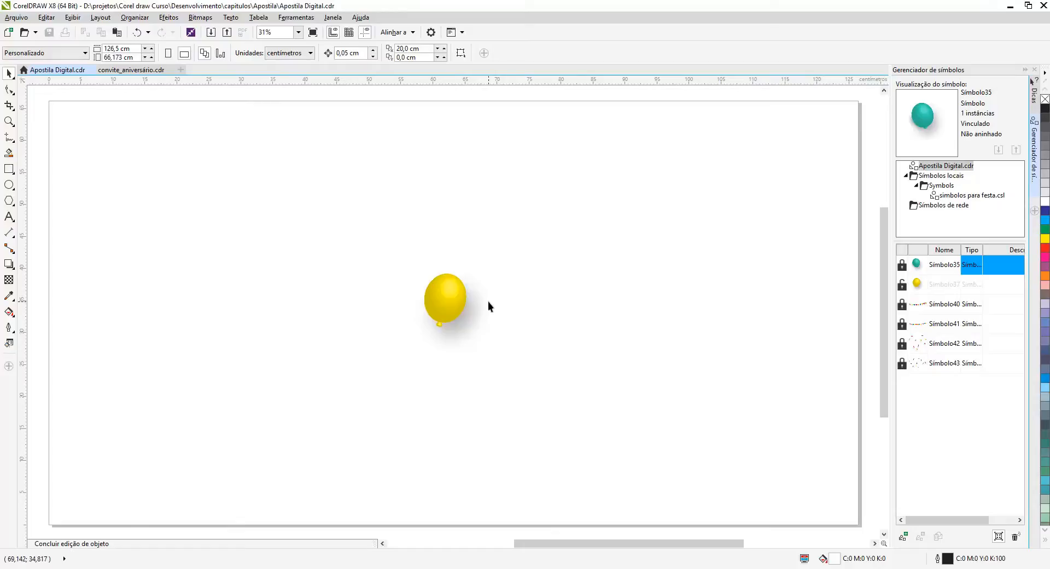
left_click(444, 319)
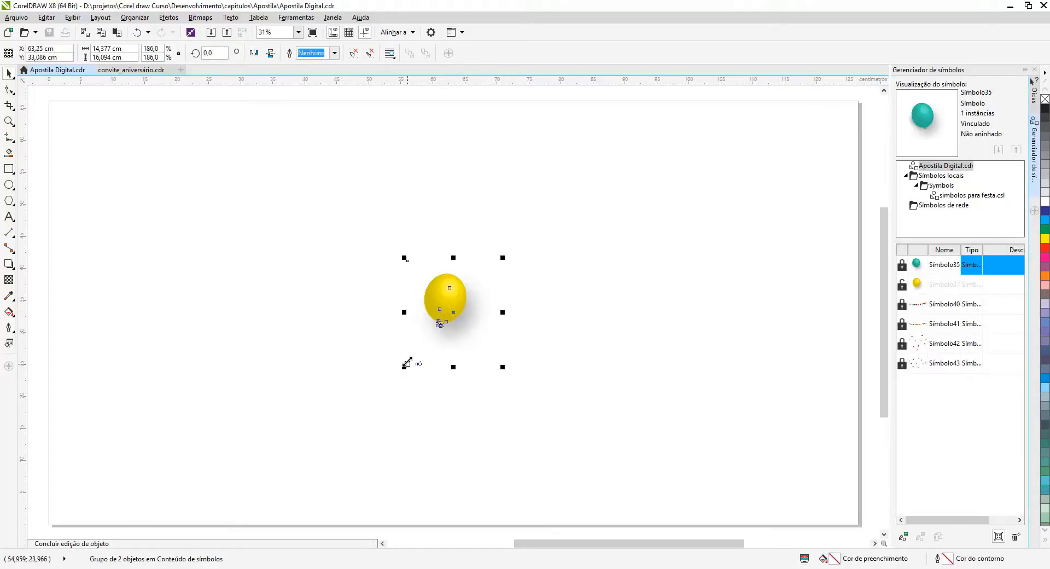
left_click_drag(405, 366, 417, 345)
left_click(484, 372)
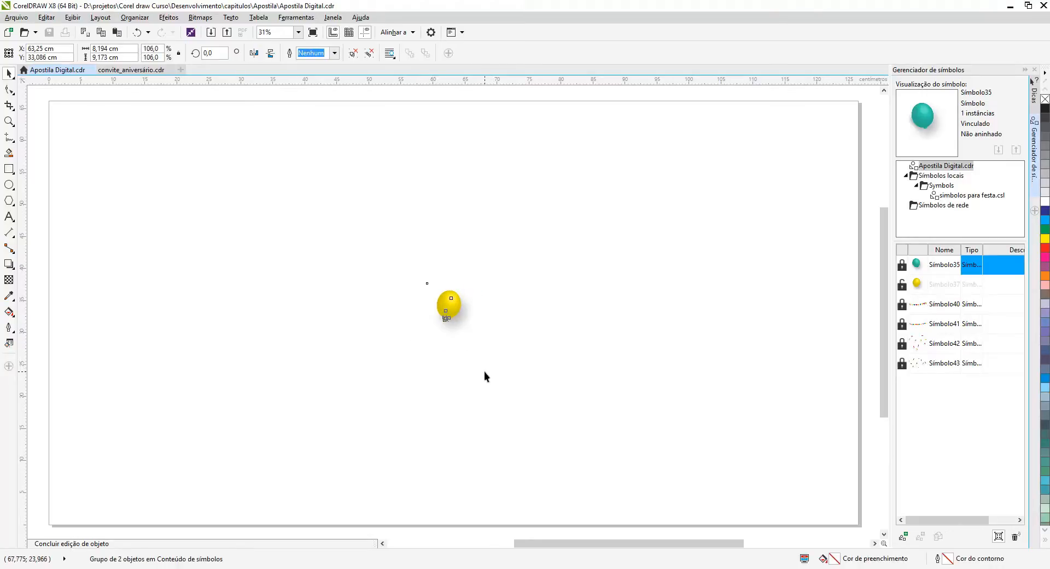
left_click(76, 544)
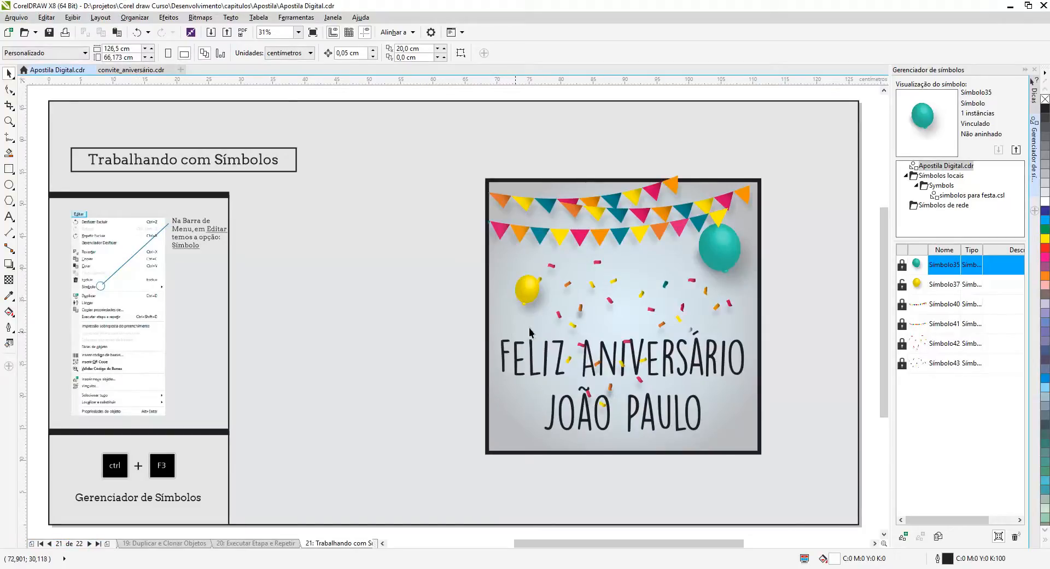
mouse_move(530, 298)
left_mouse_down()
mouse_move(502, 282)
mouse_move(511, 295)
left_mouse_up()
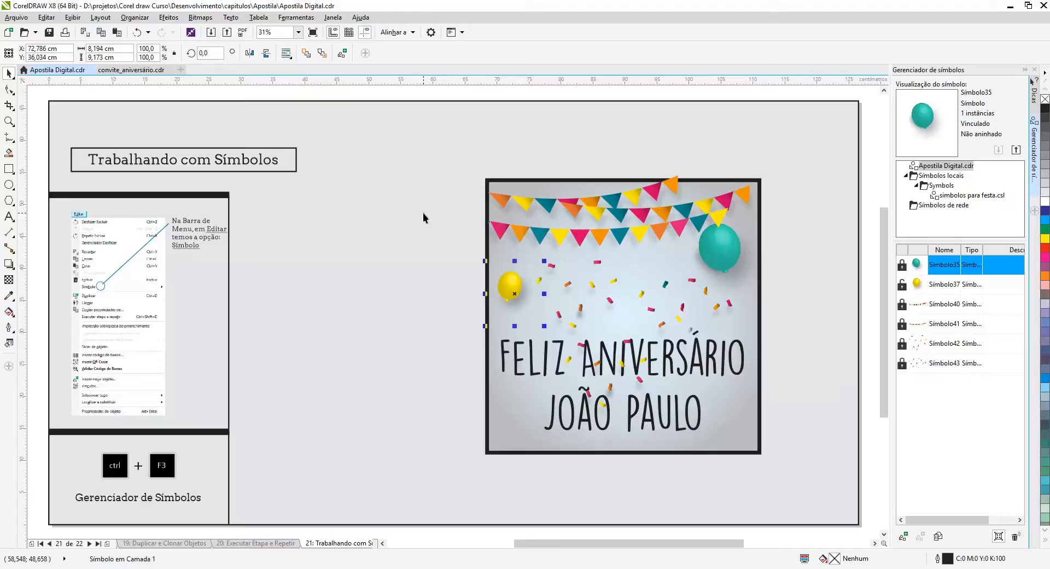
left_click(414, 232)
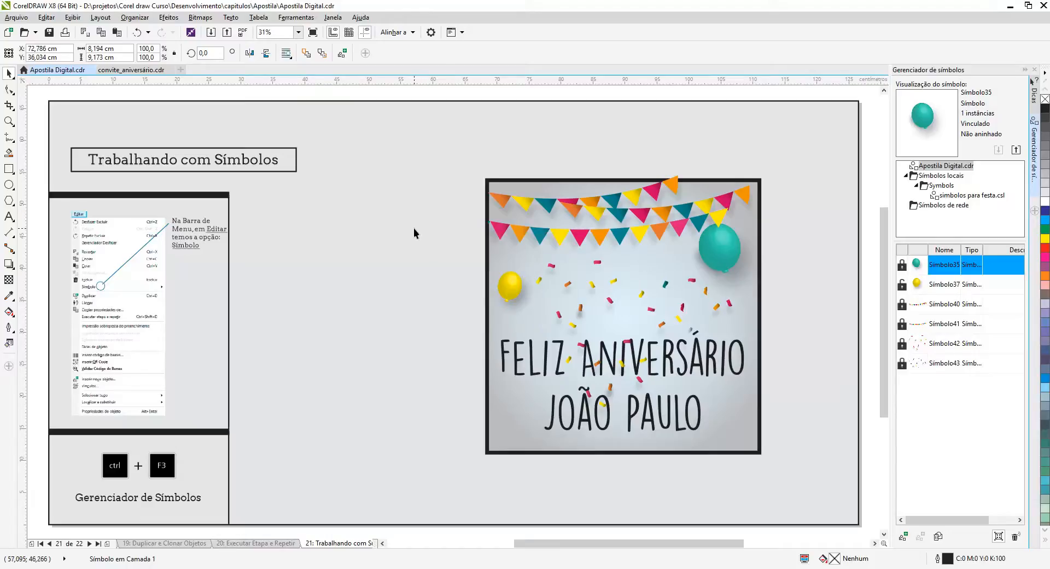